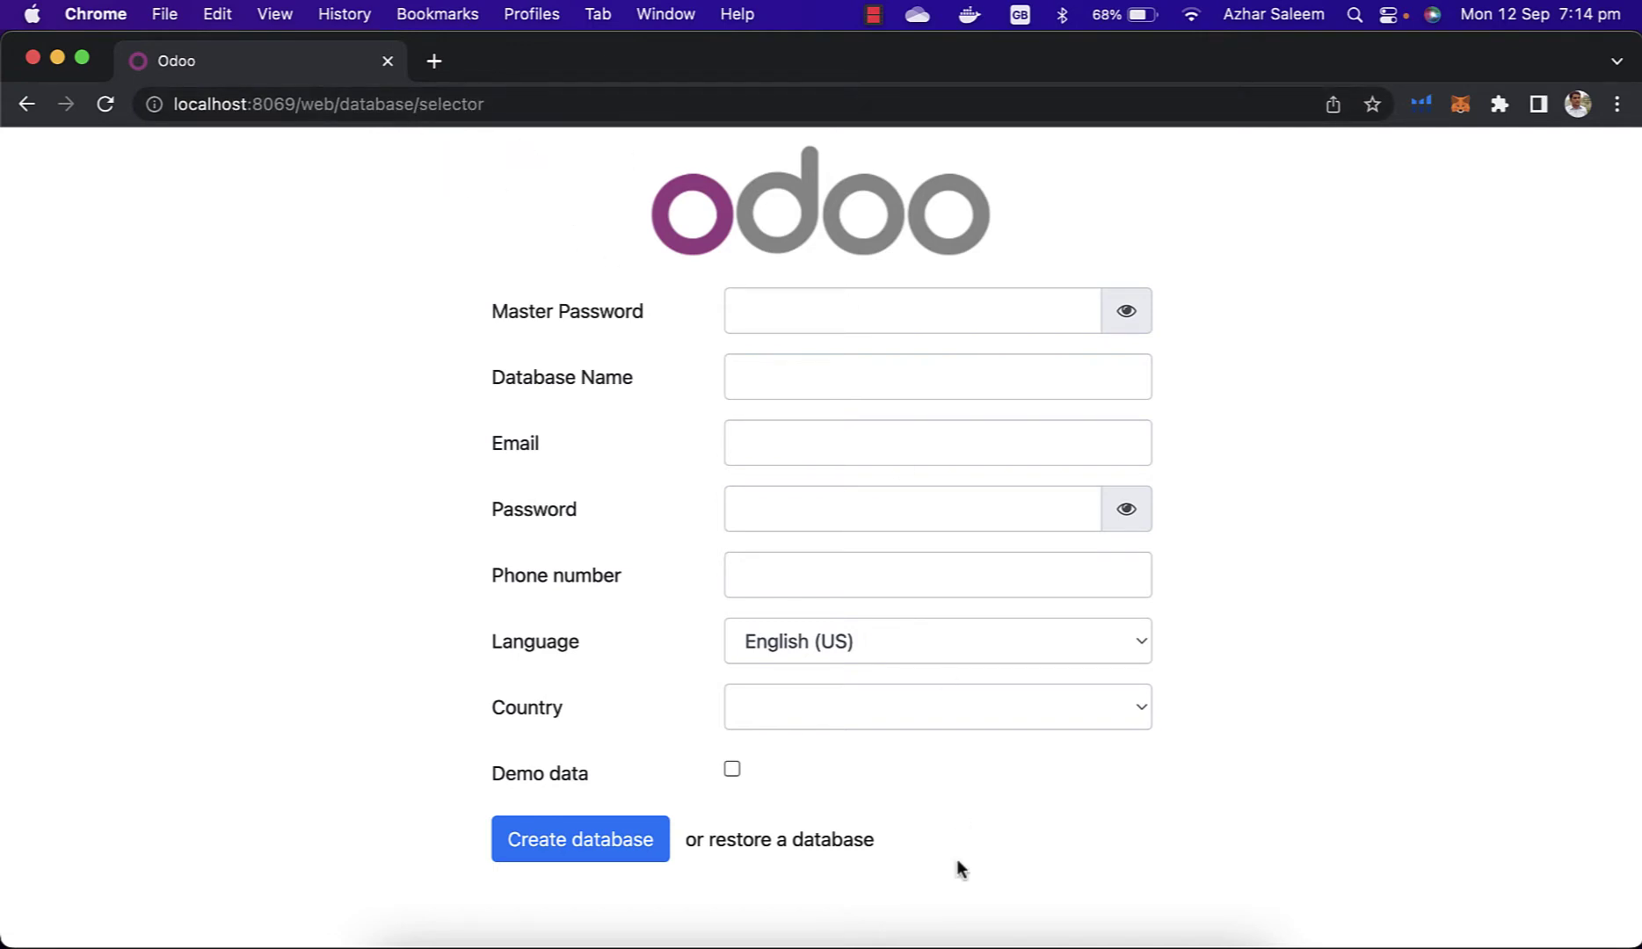
Step: Refresh the Databases list in pgAdmin 4, then return to the Odoo master password field
left_click(965, 931)
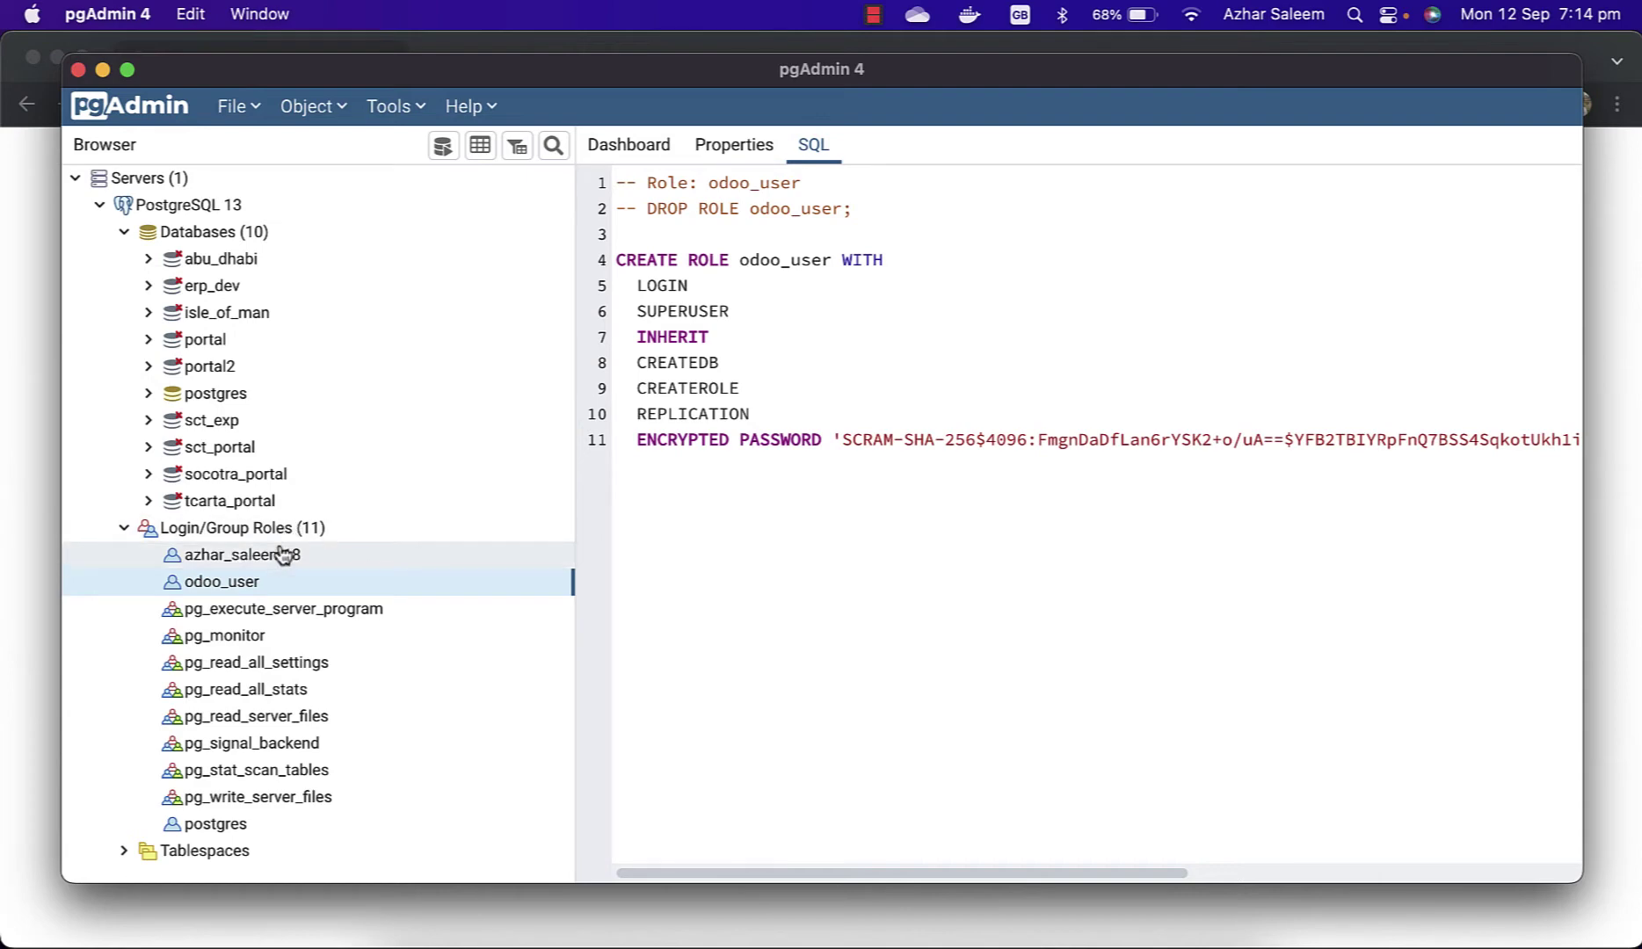
left_click(181, 238)
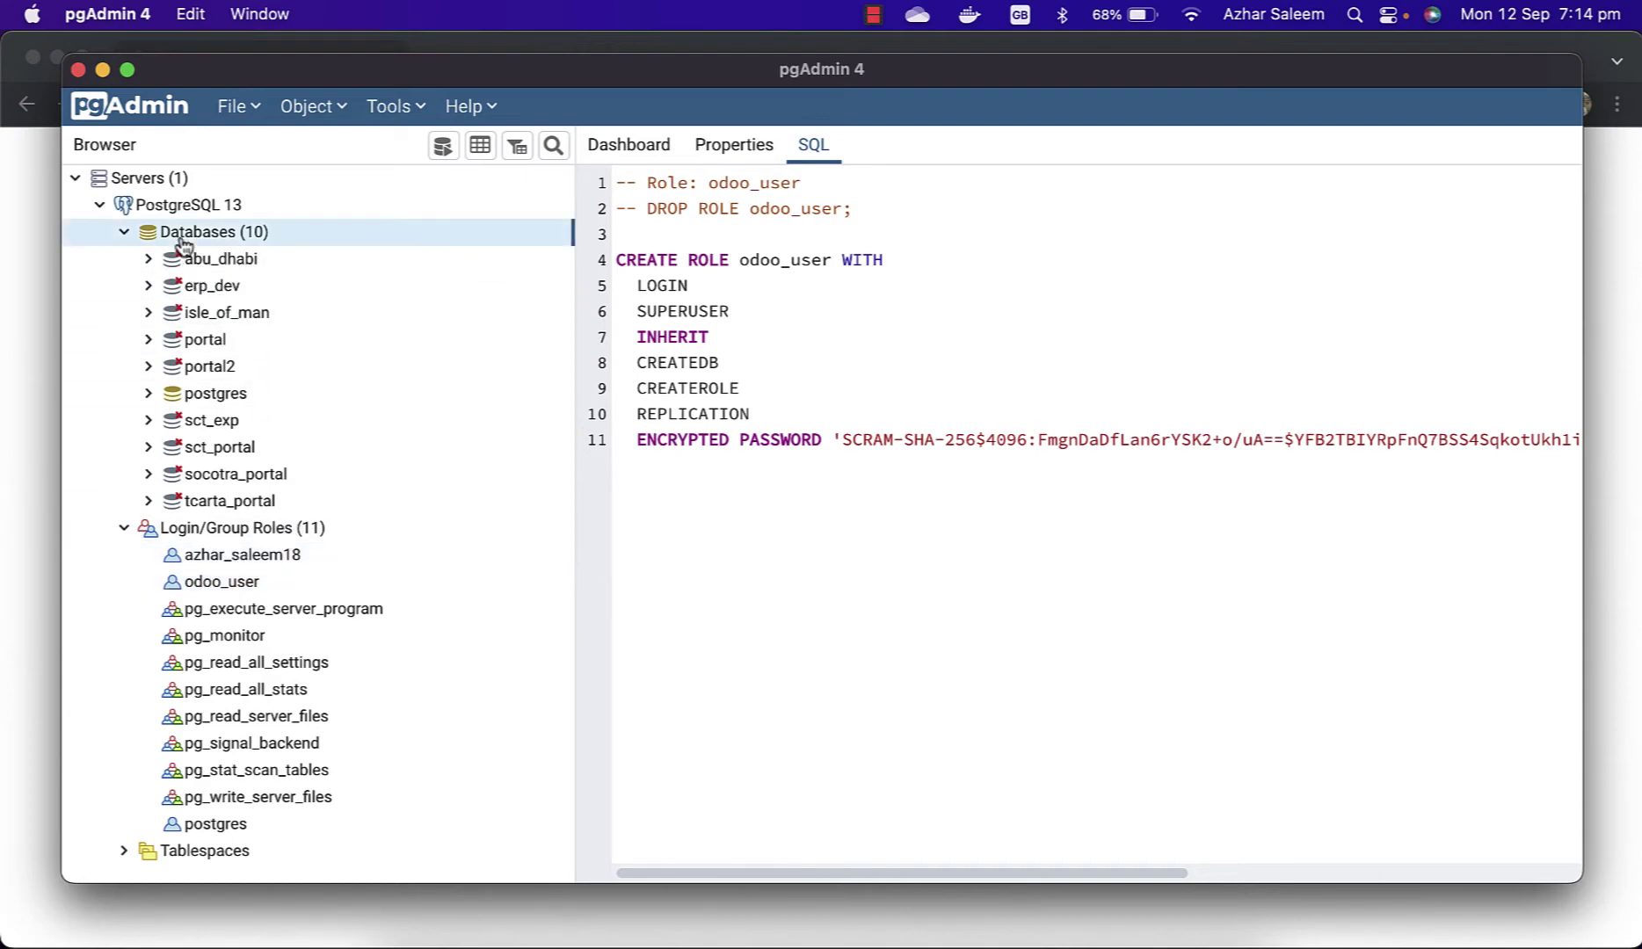
right_click(186, 239)
mouse_move(329, 280)
left_click(329, 309)
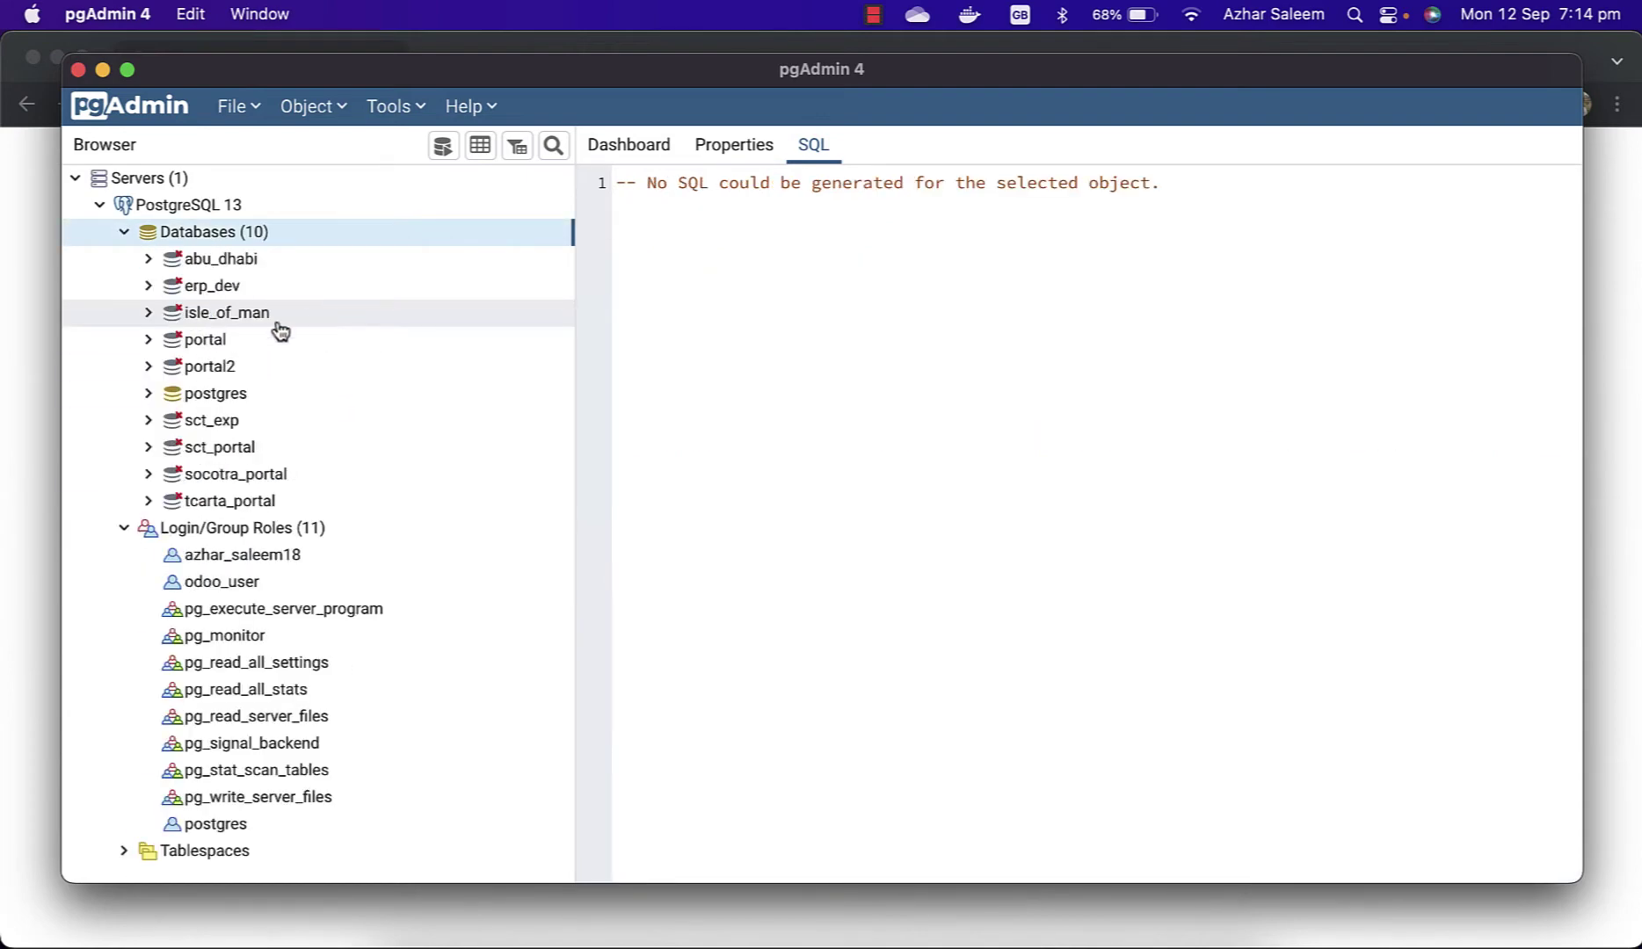
left_click(15, 486)
left_click(840, 319)
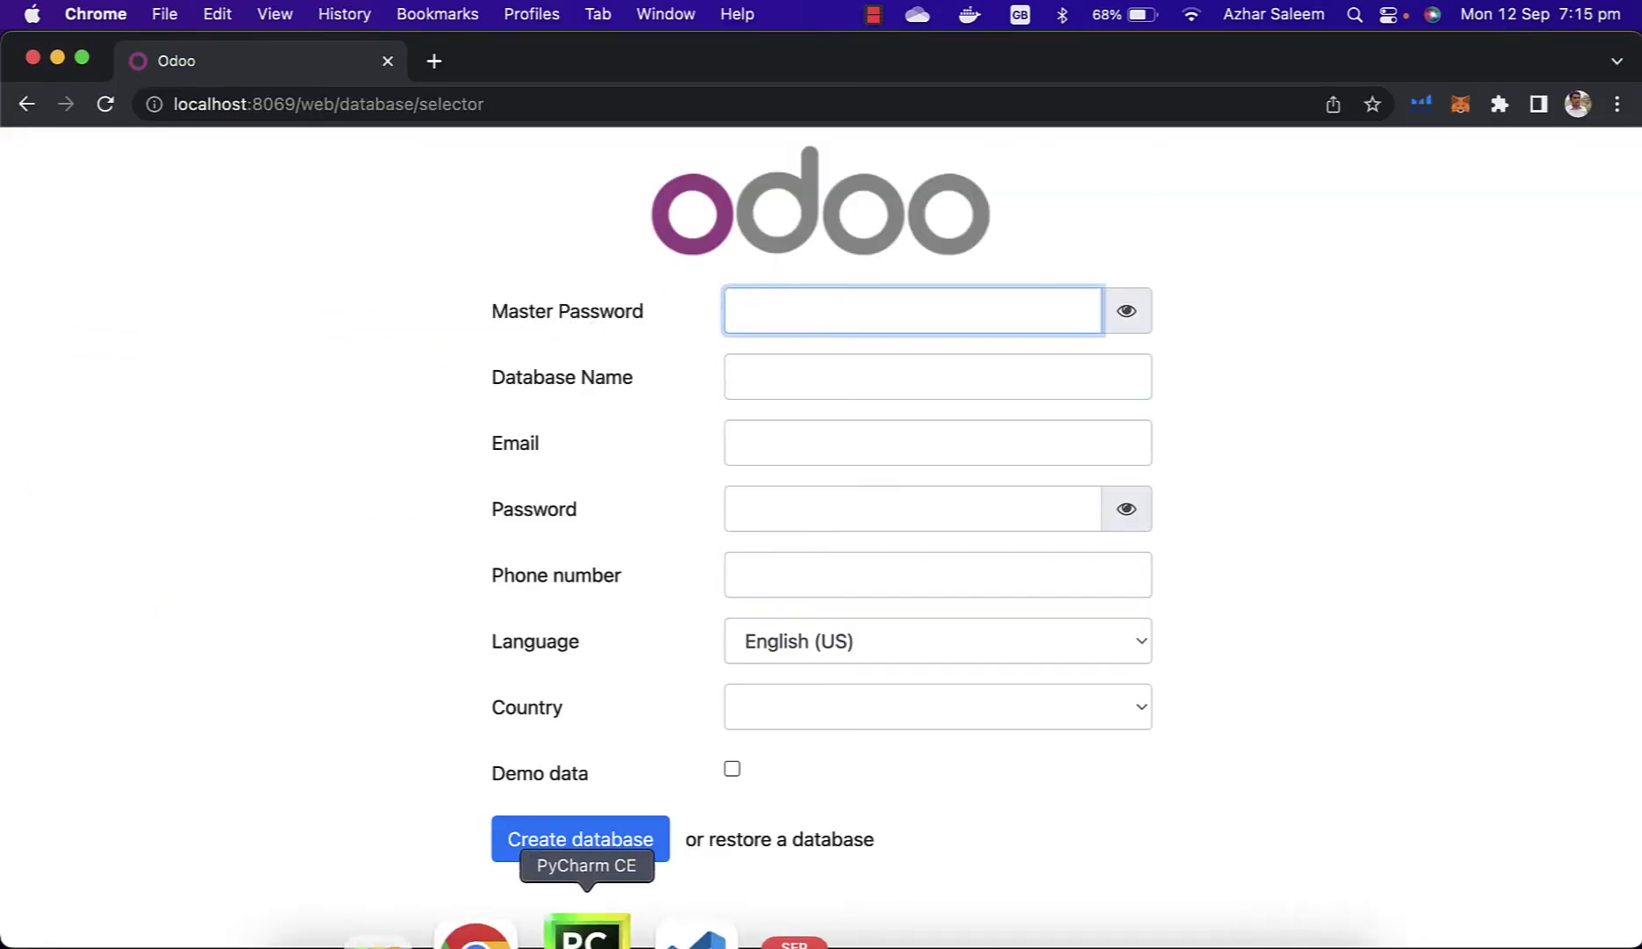
Step: In PyCharm, select just the admin_passwd value on line 3 of odoo.conf
left_click(591, 930)
triple_click(792, 264)
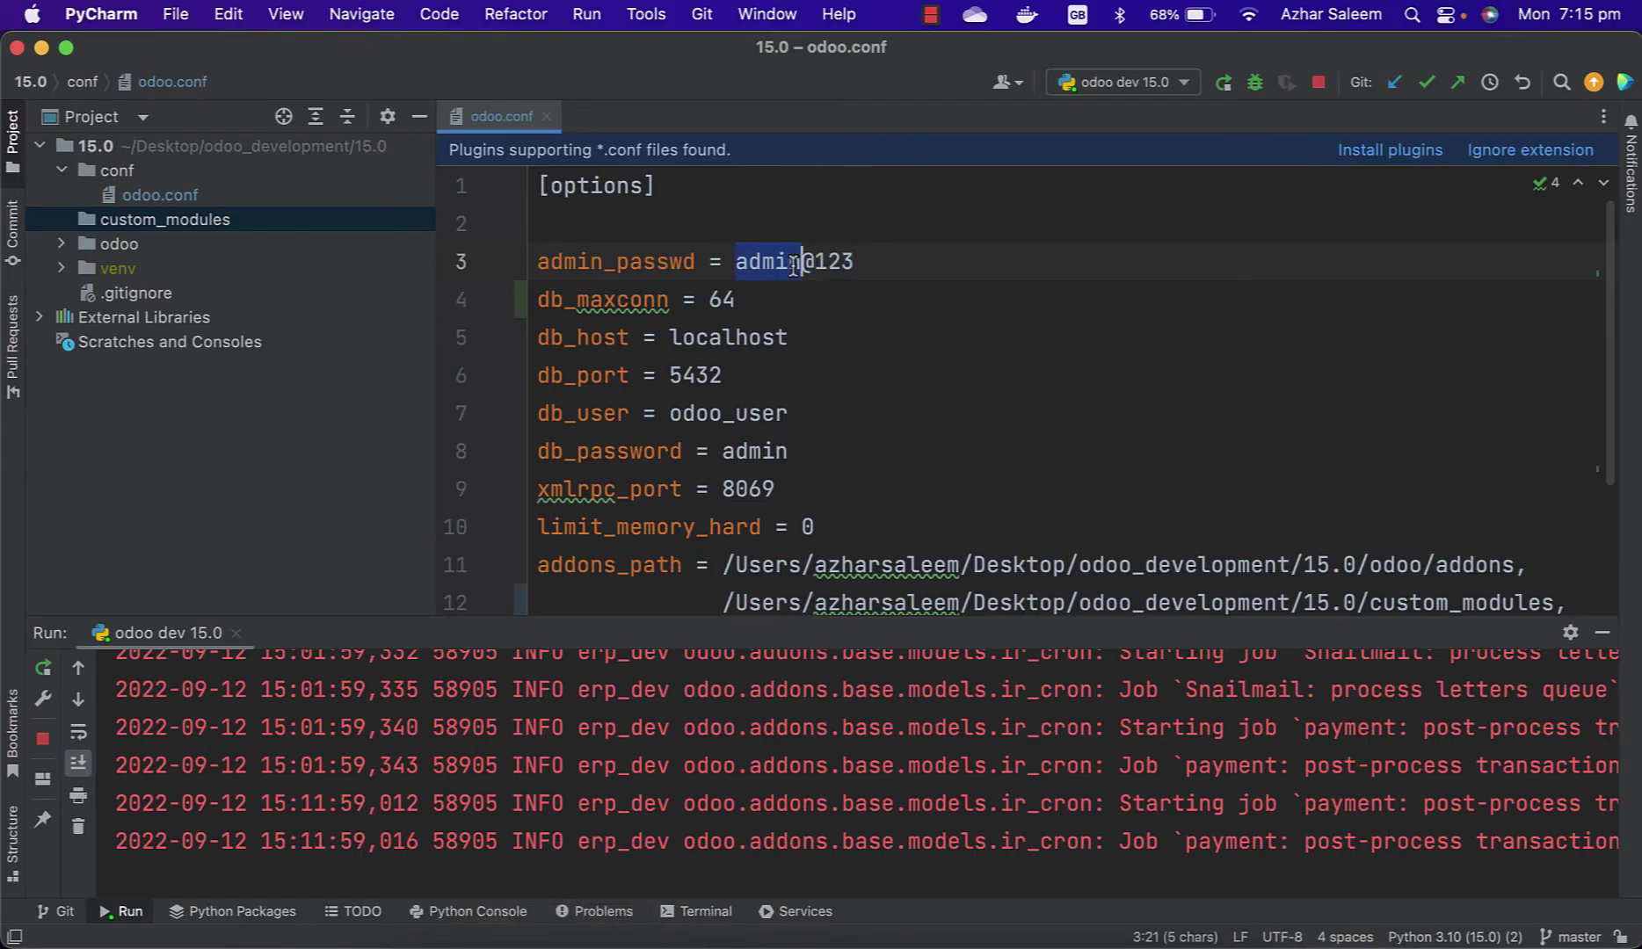
left_click(854, 263)
left_click_drag(857, 264, 737, 265)
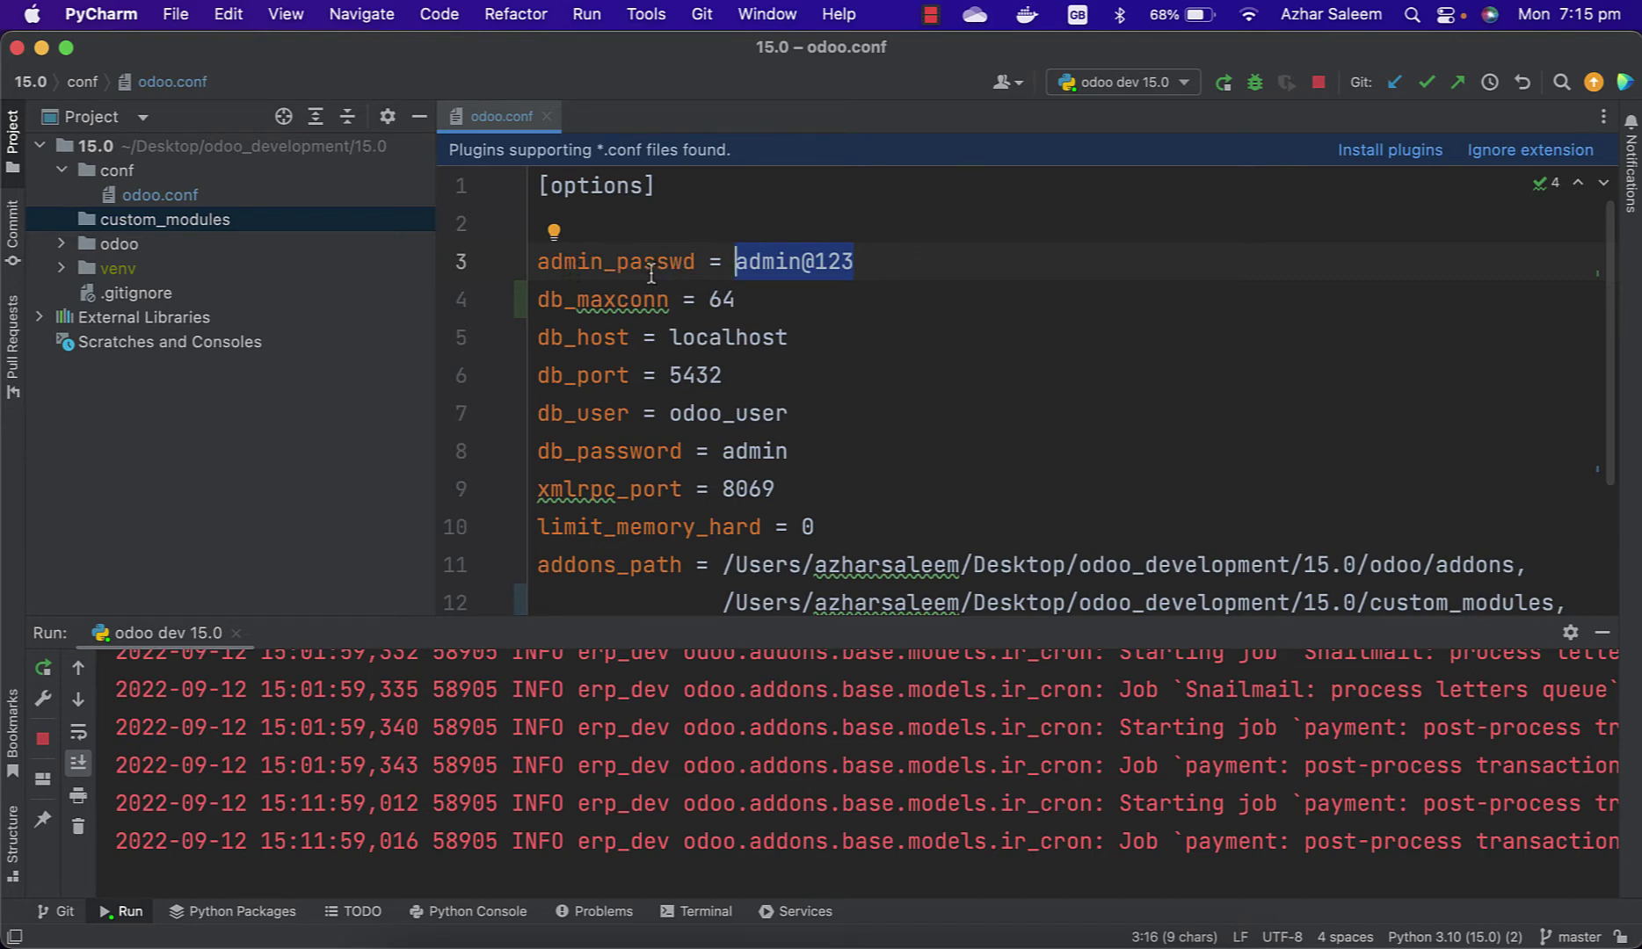
Step: Paste the master password and enter odoo_dev_tuts as the database name
left_click(524, 928)
key("super+v")
key("super+space")
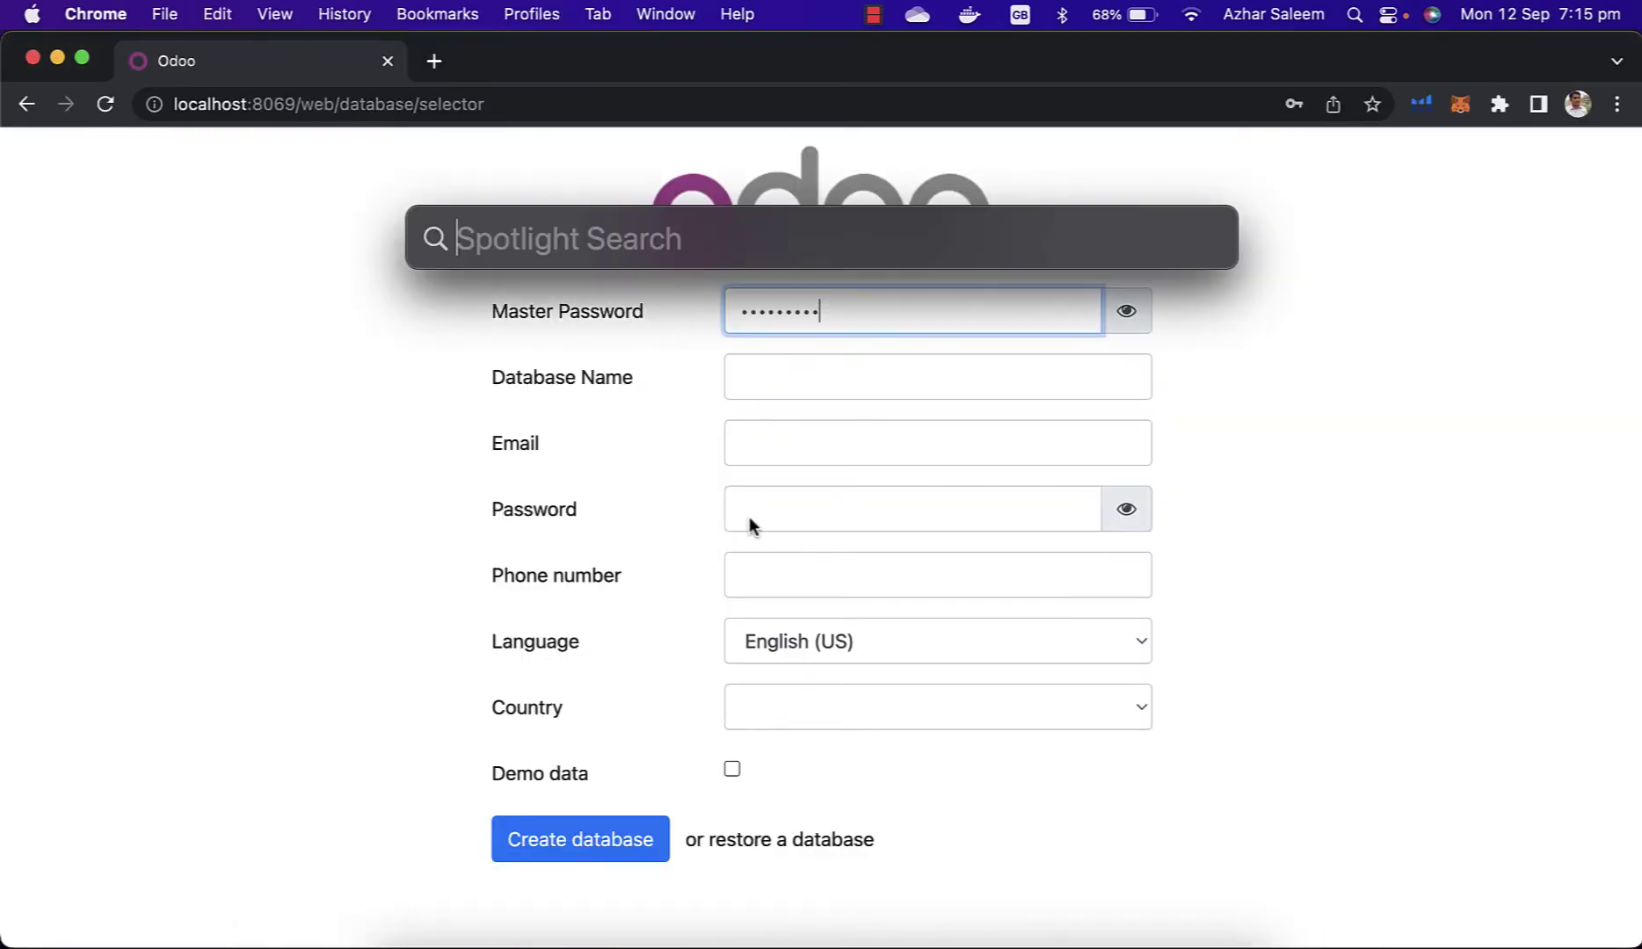
key("Escape")
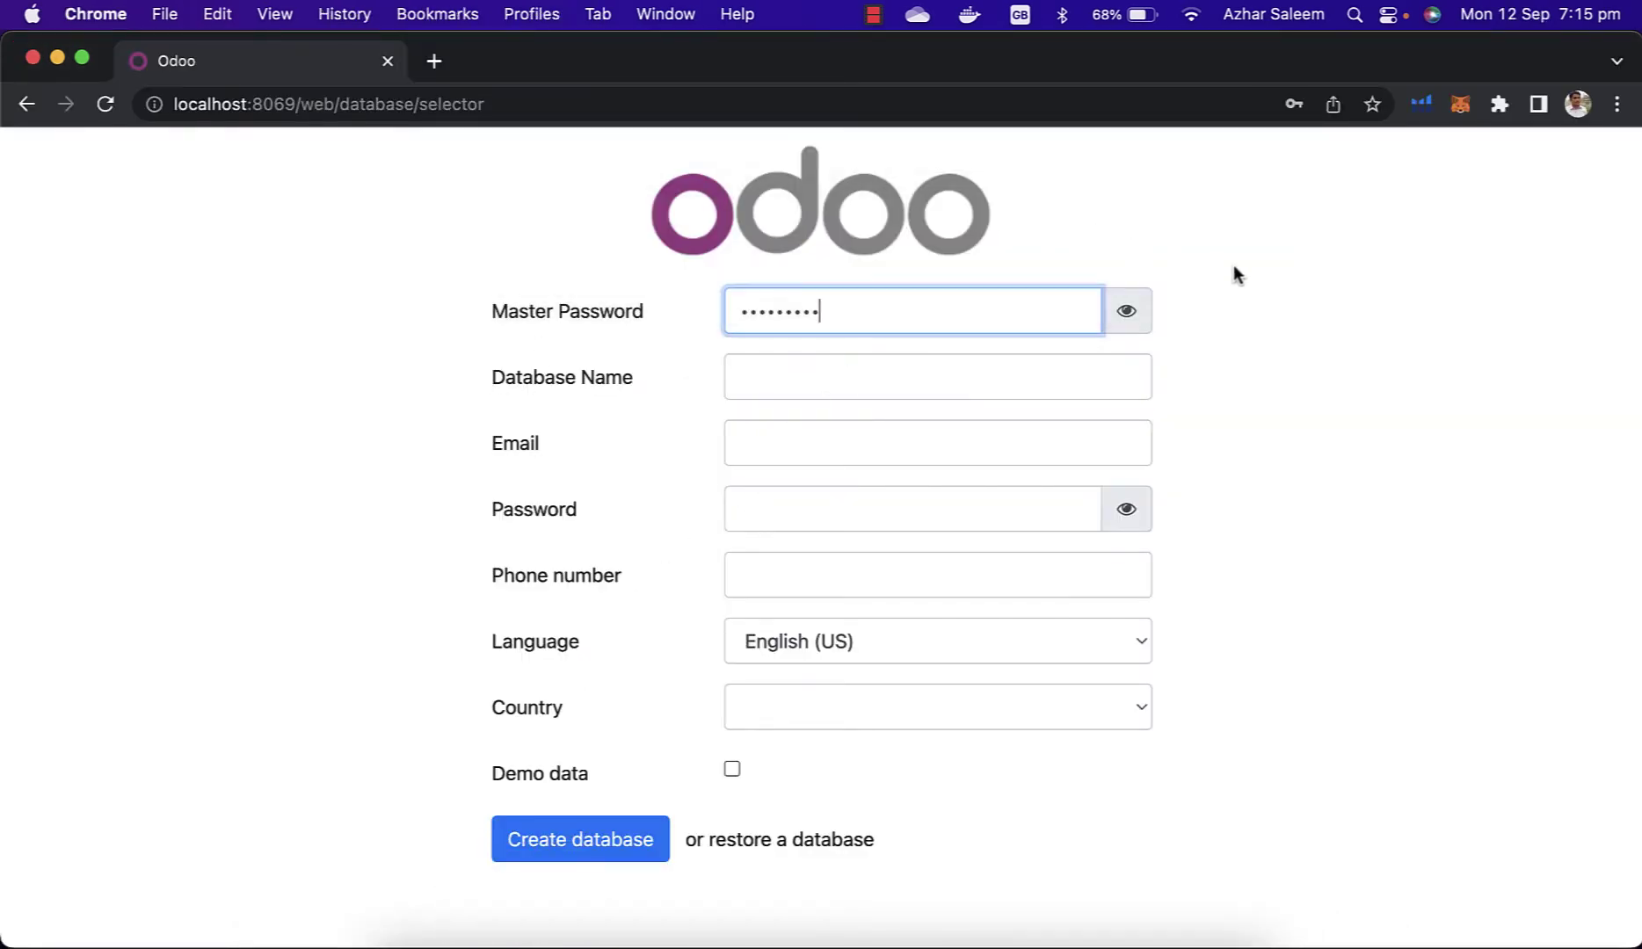
left_click(1139, 313)
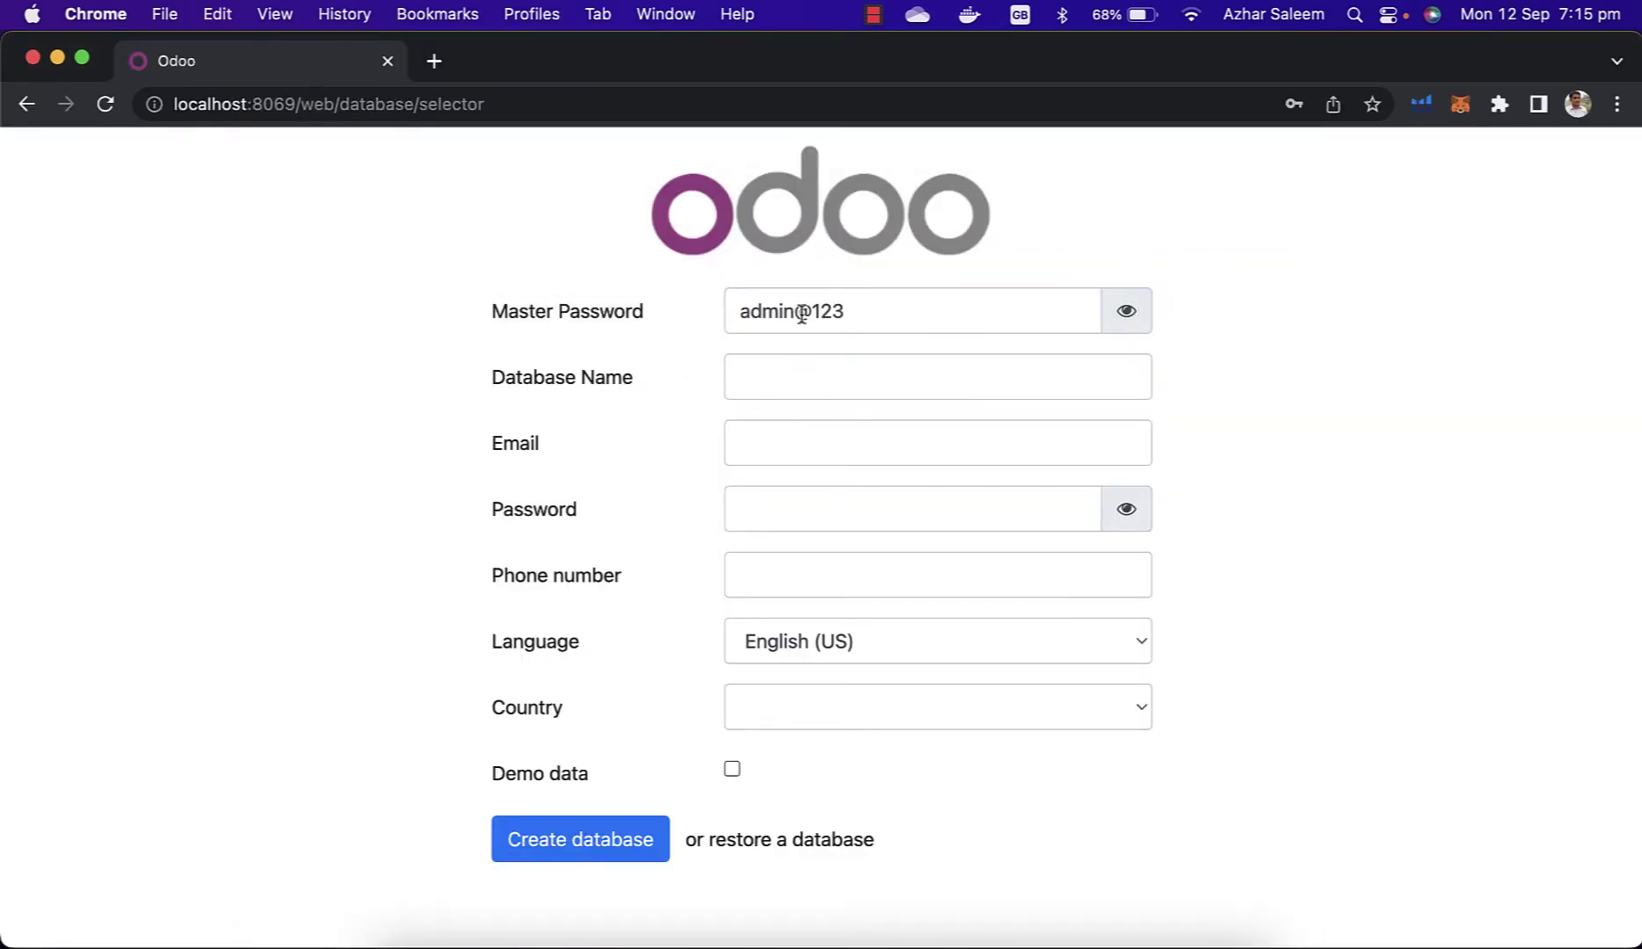
left_click(905, 306)
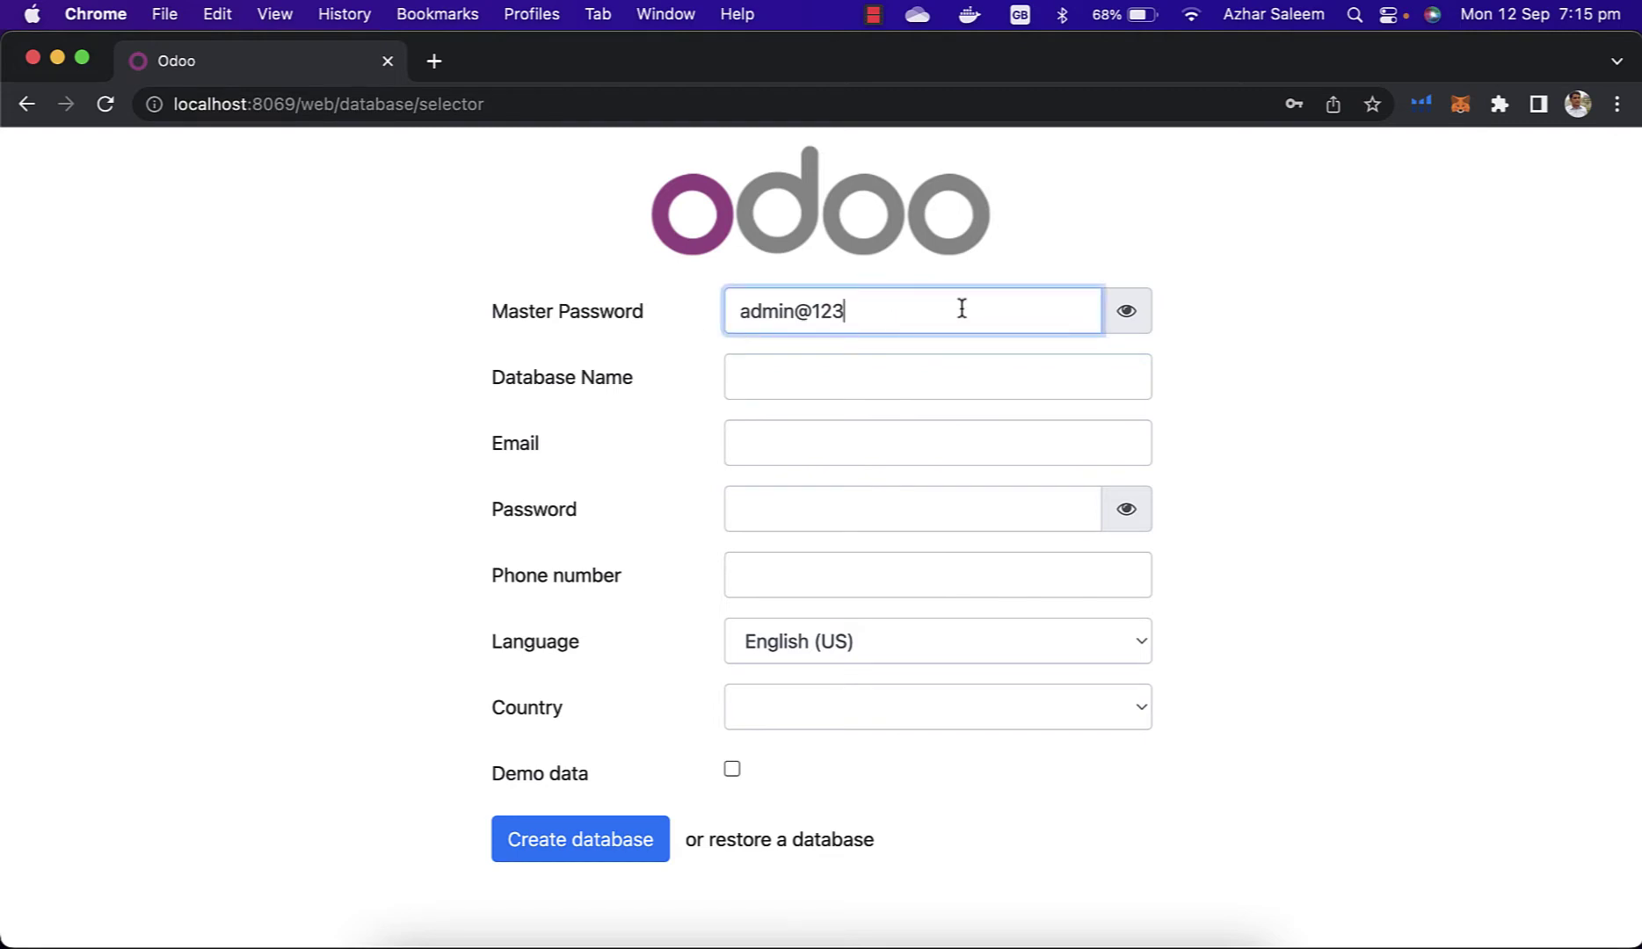
key("Tab")
type("odoo_")
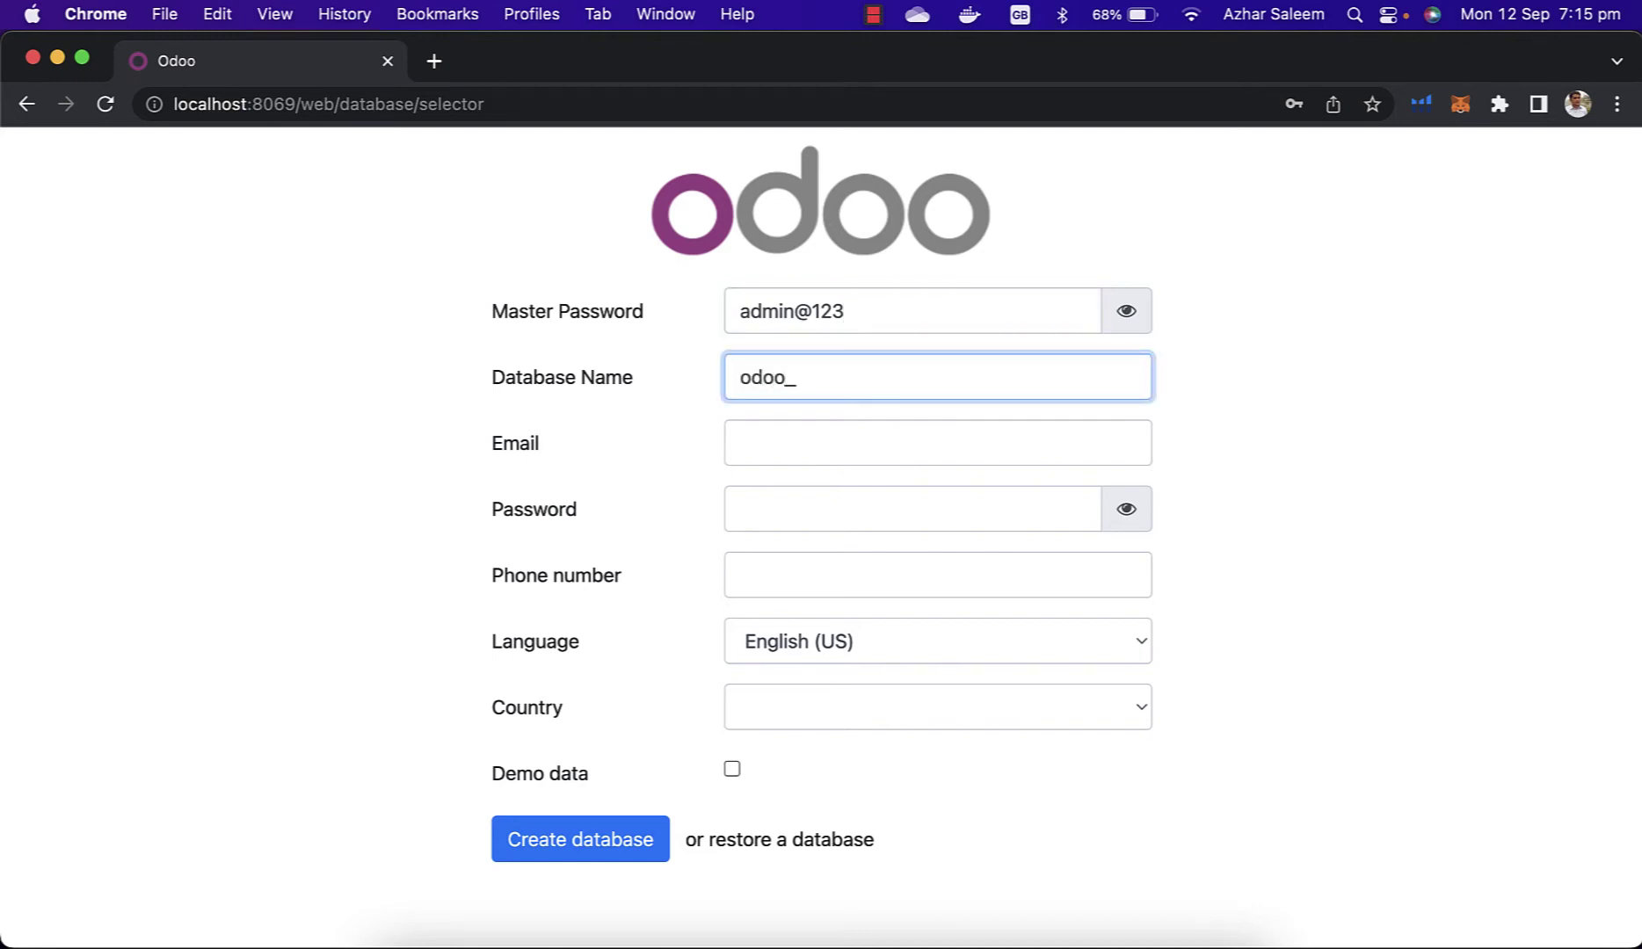
type("dev_tuts")
Step: Fill in the admin e-mail and login password, revealing the password to check it
key("Tab")
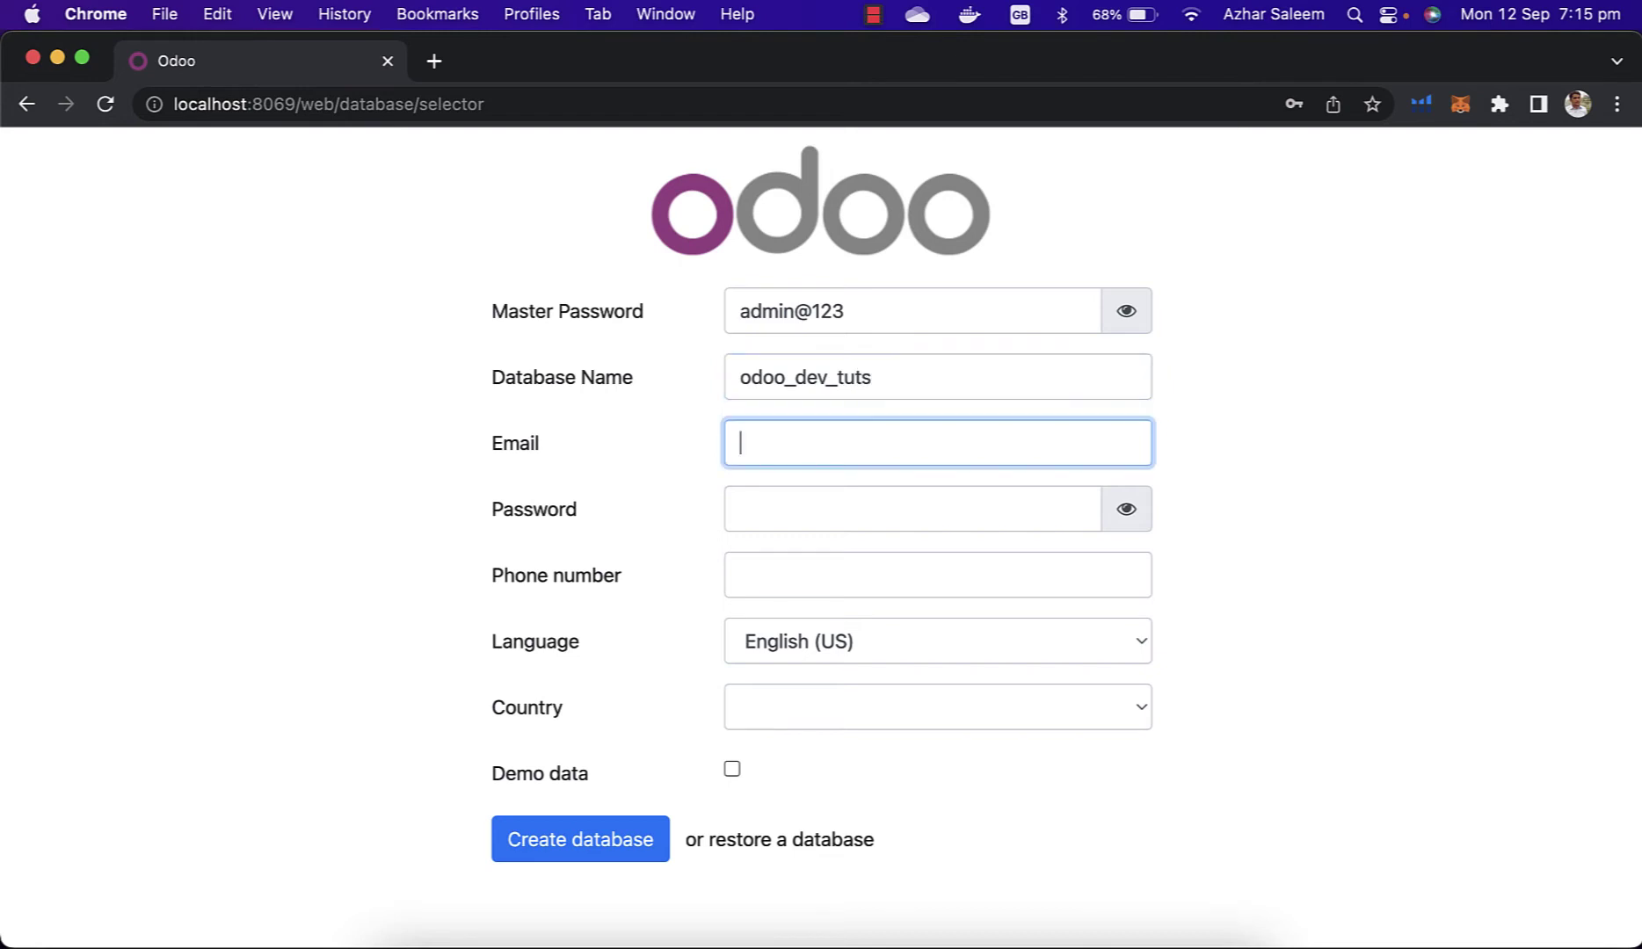
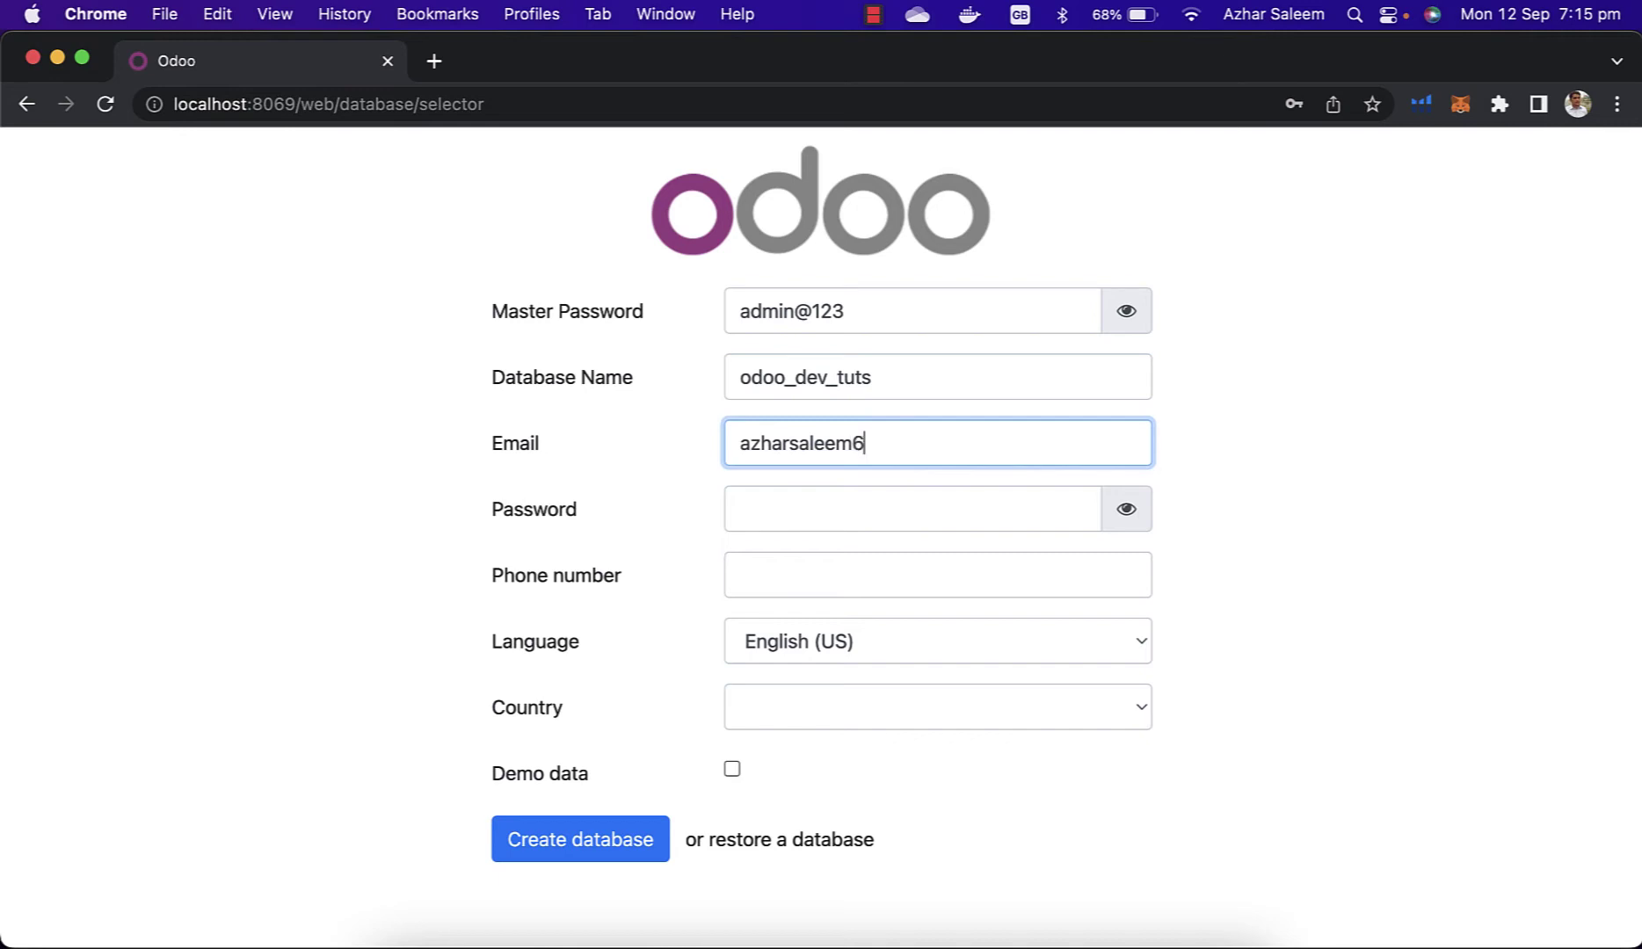
left_click(839, 519)
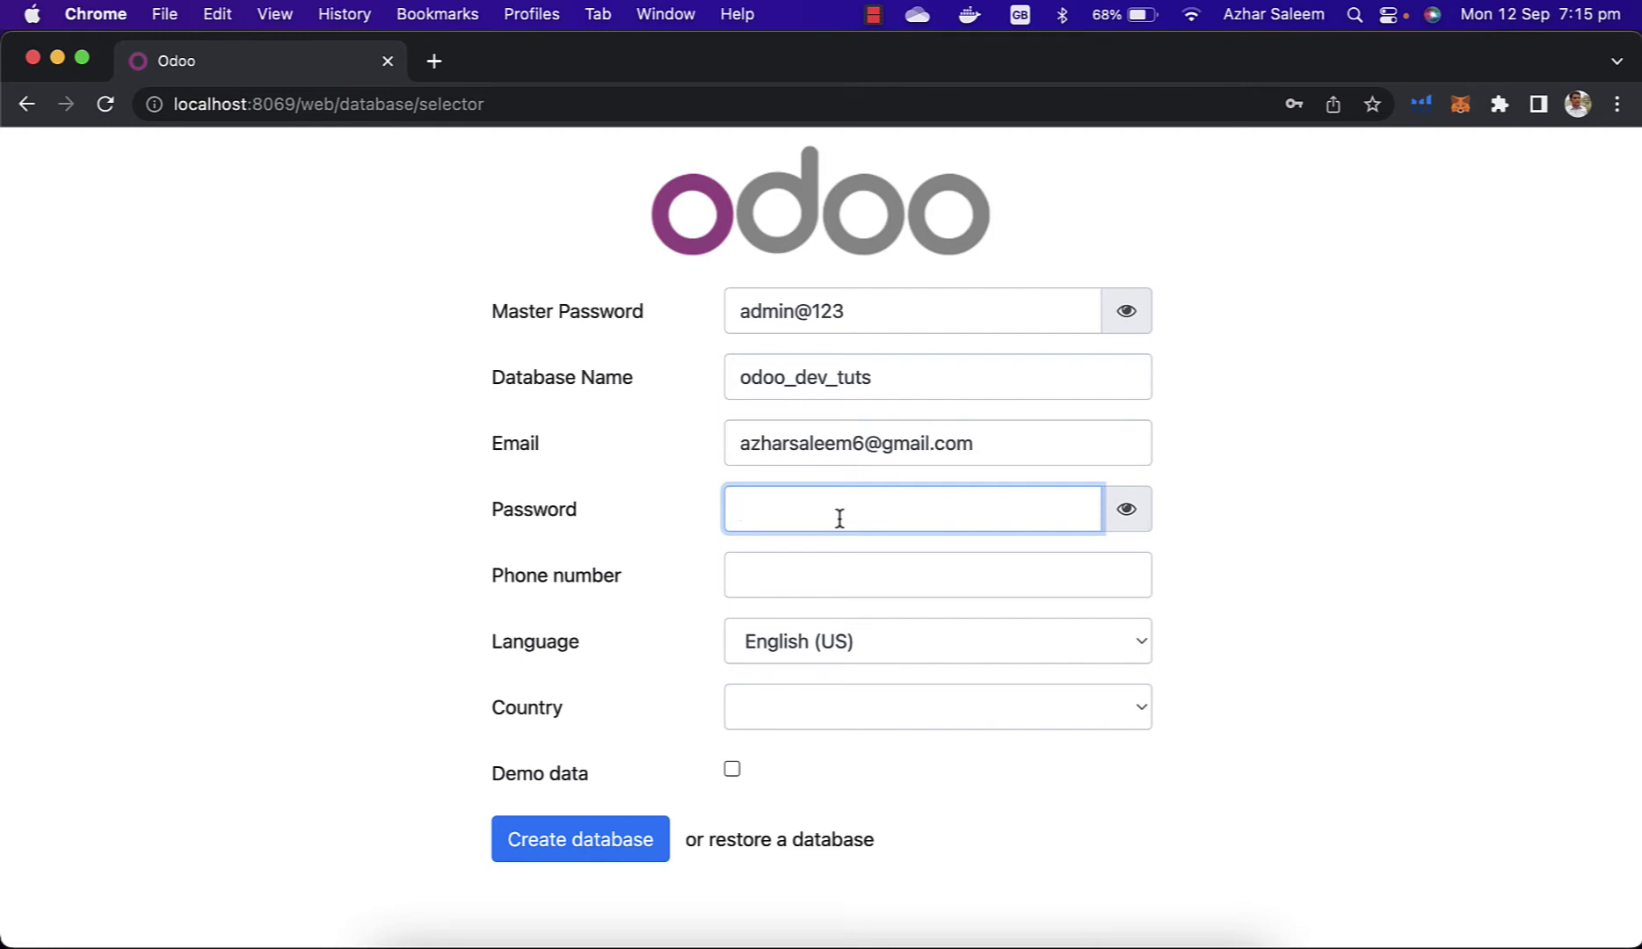
type("admin@123")
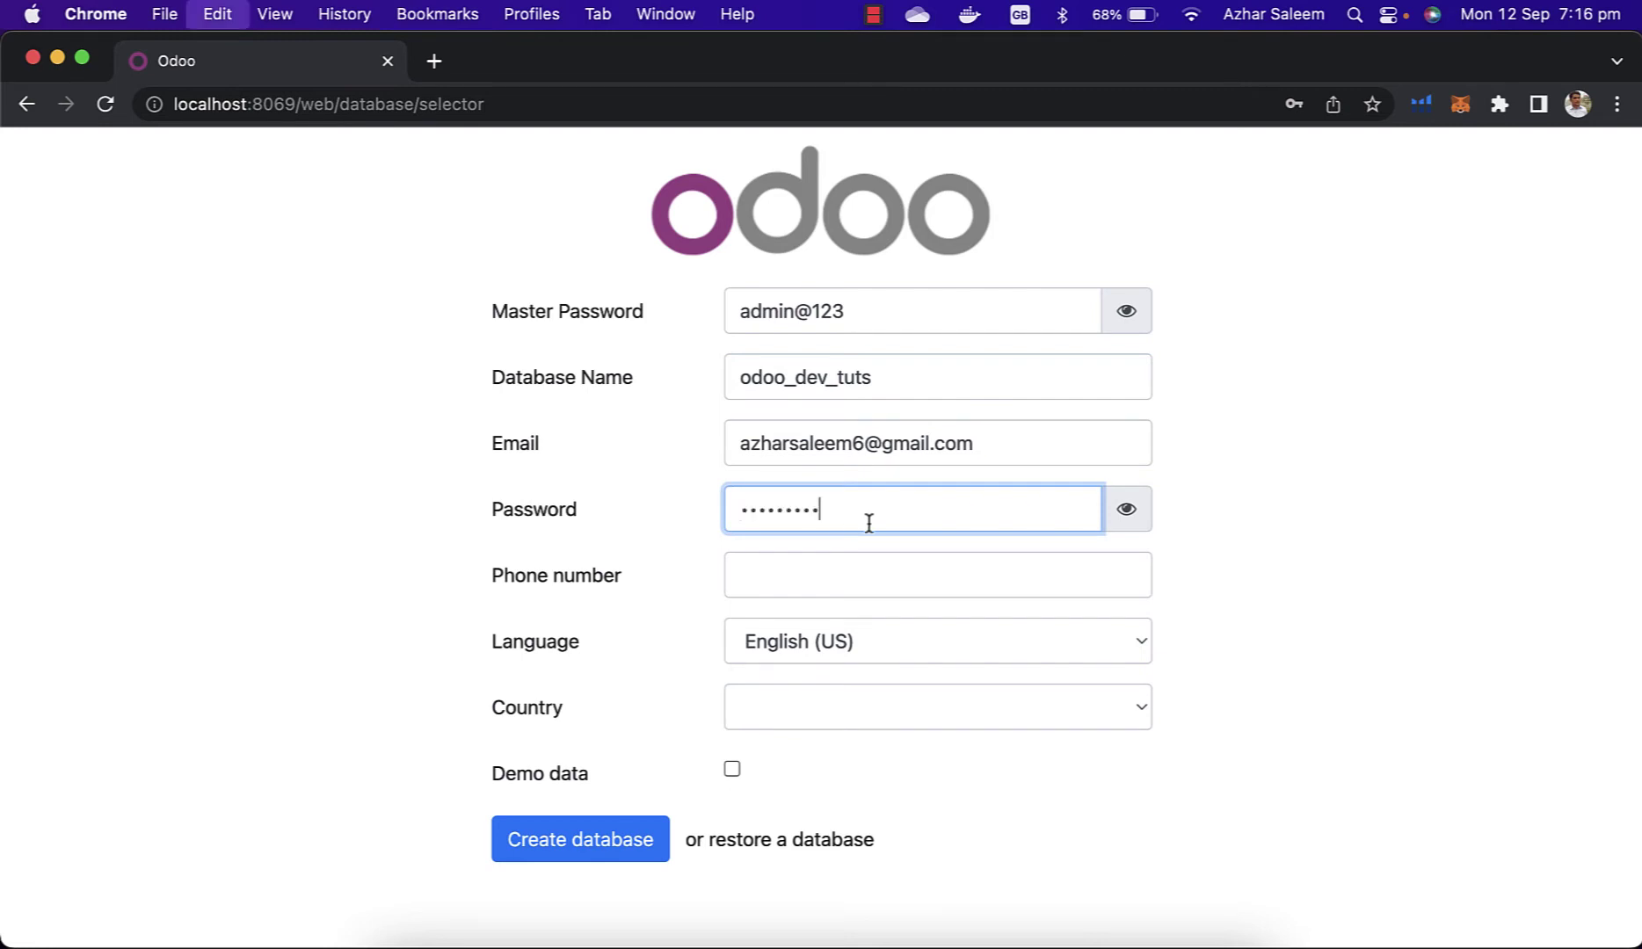
left_click(1126, 516)
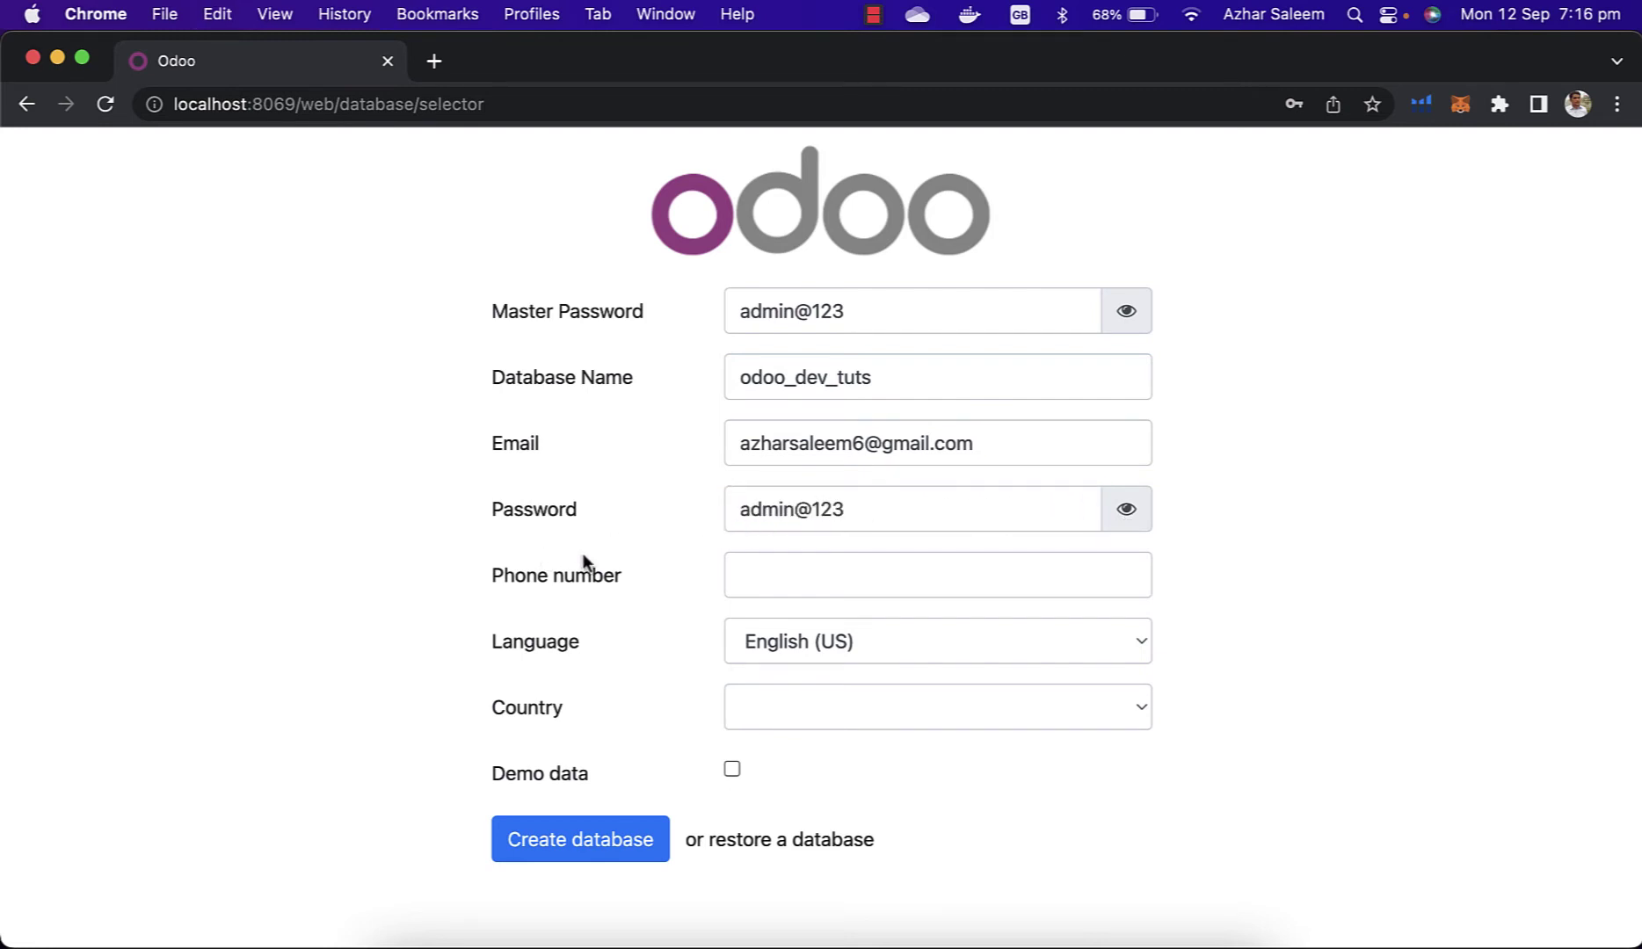
Step: Choose United Arab Emirates as the country and tick the Demo data option
left_click(915, 712)
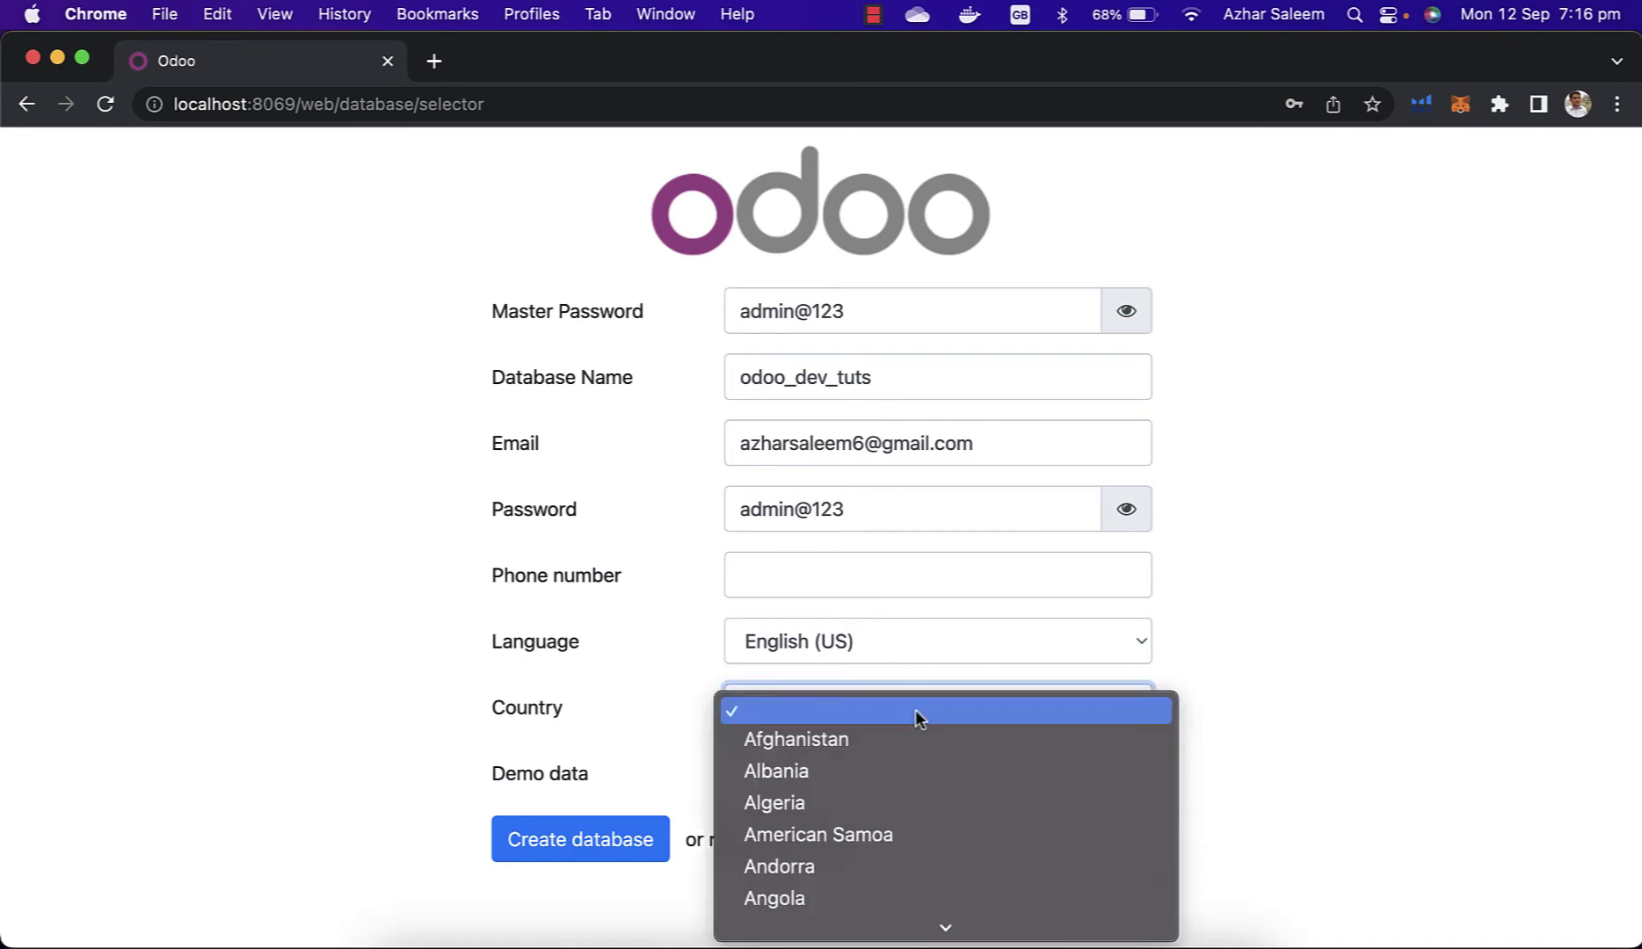
scroll(893, 788, "down", 10)
scroll(893, 786, "down", 5)
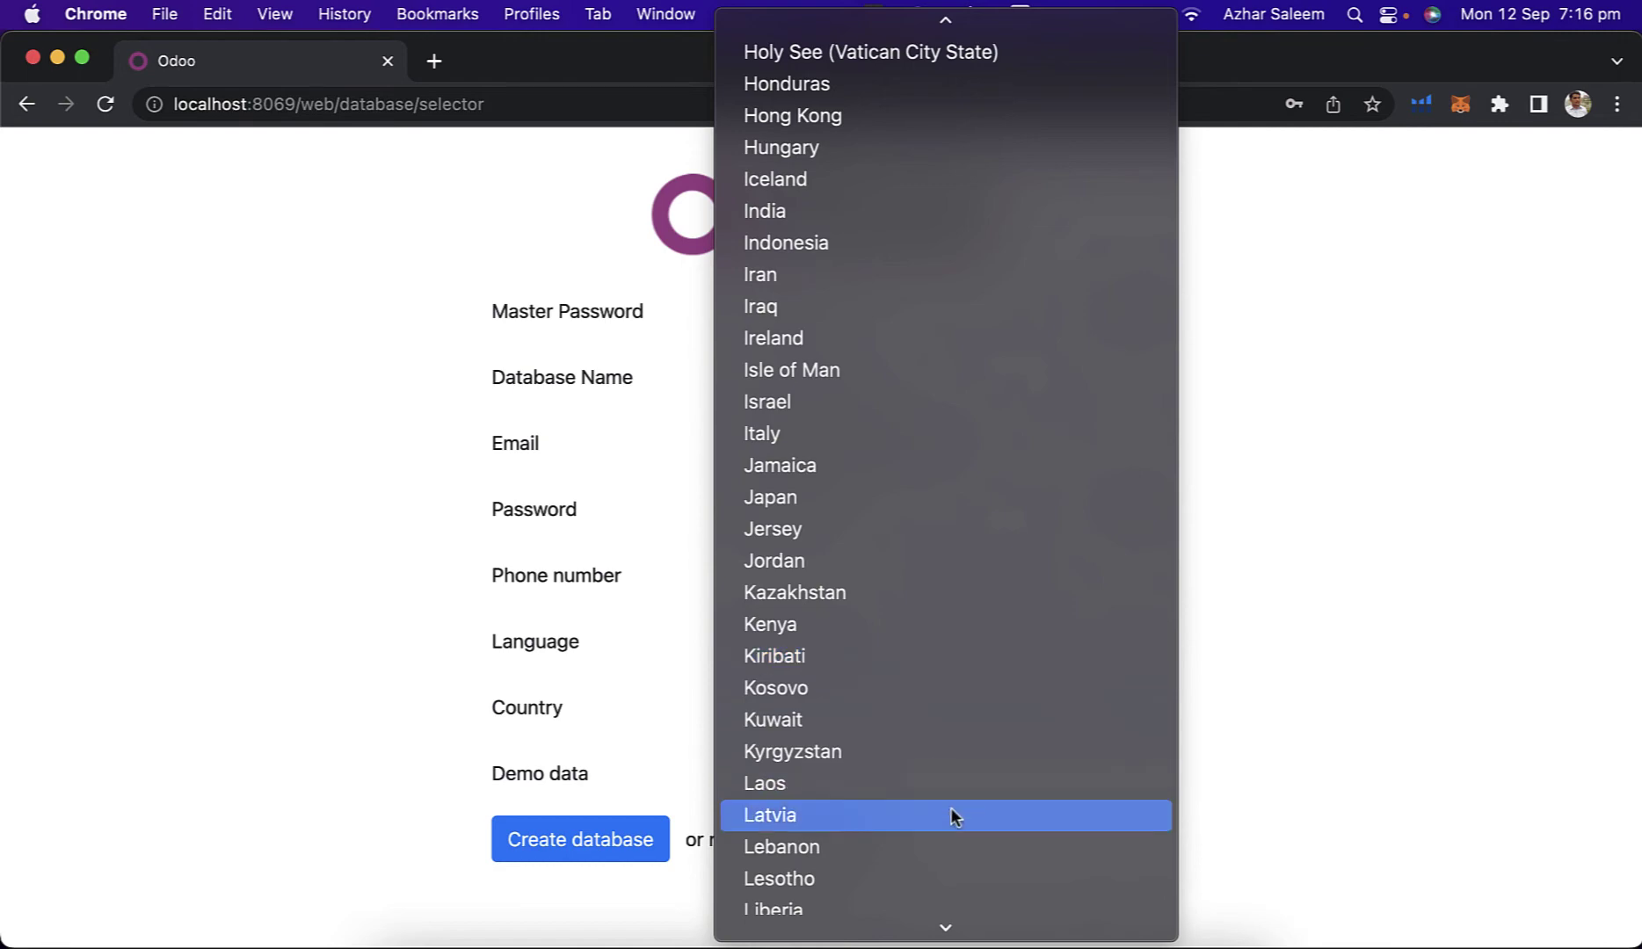
scroll(950, 807, "down", 15)
scroll(951, 809, "down", 15)
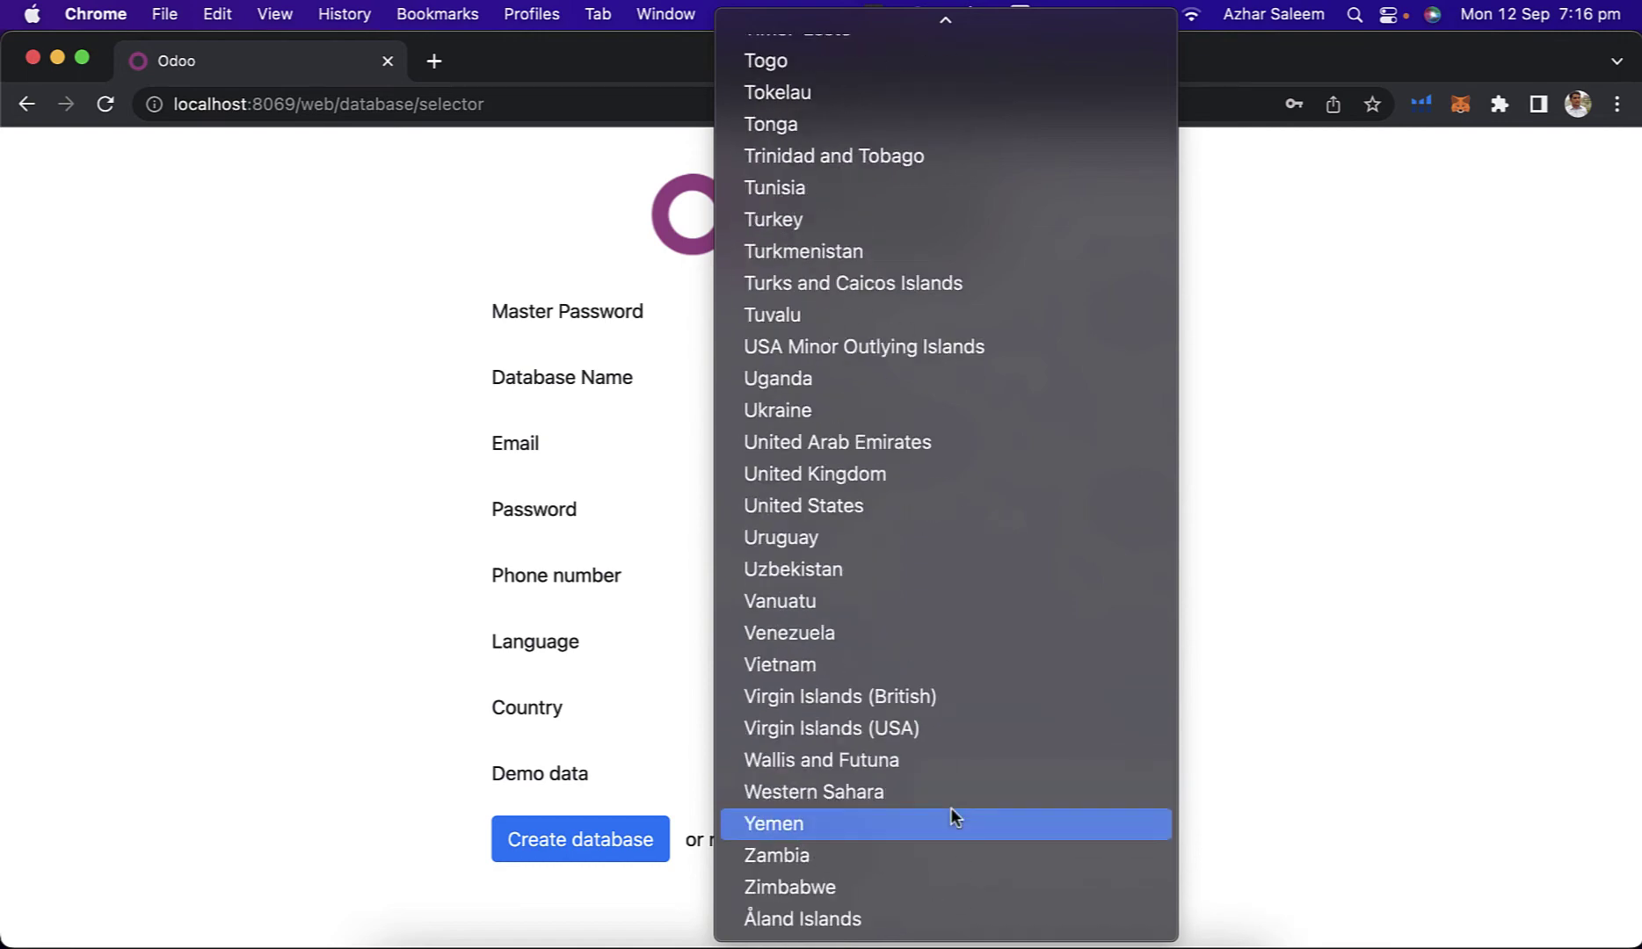
left_click(794, 443)
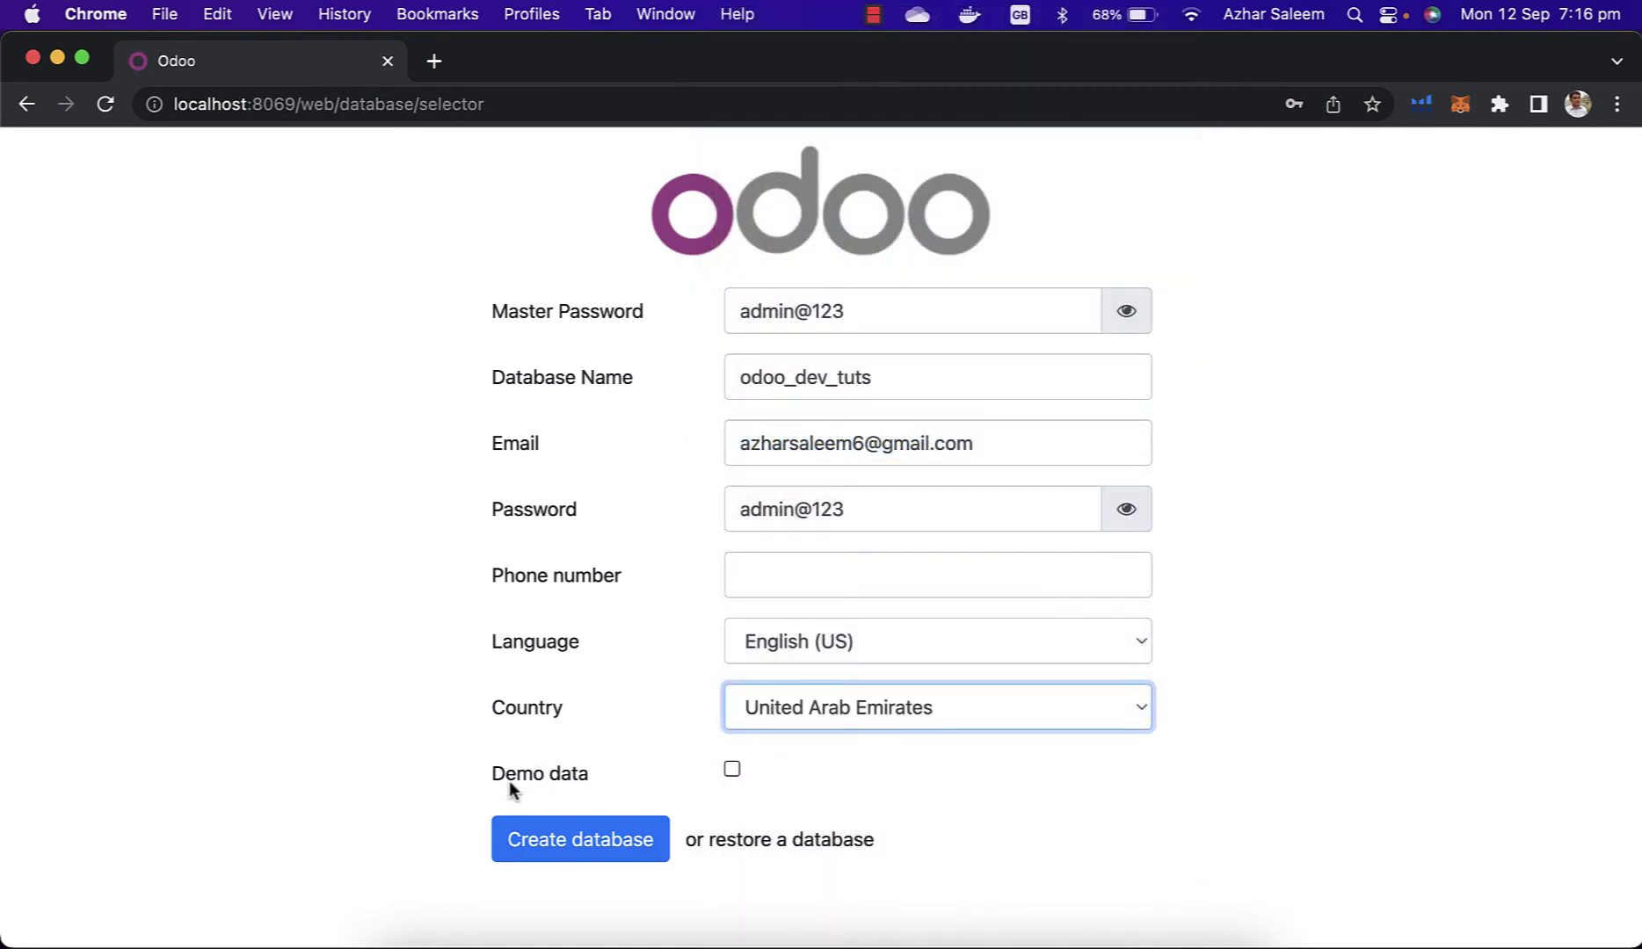
left_click(733, 770)
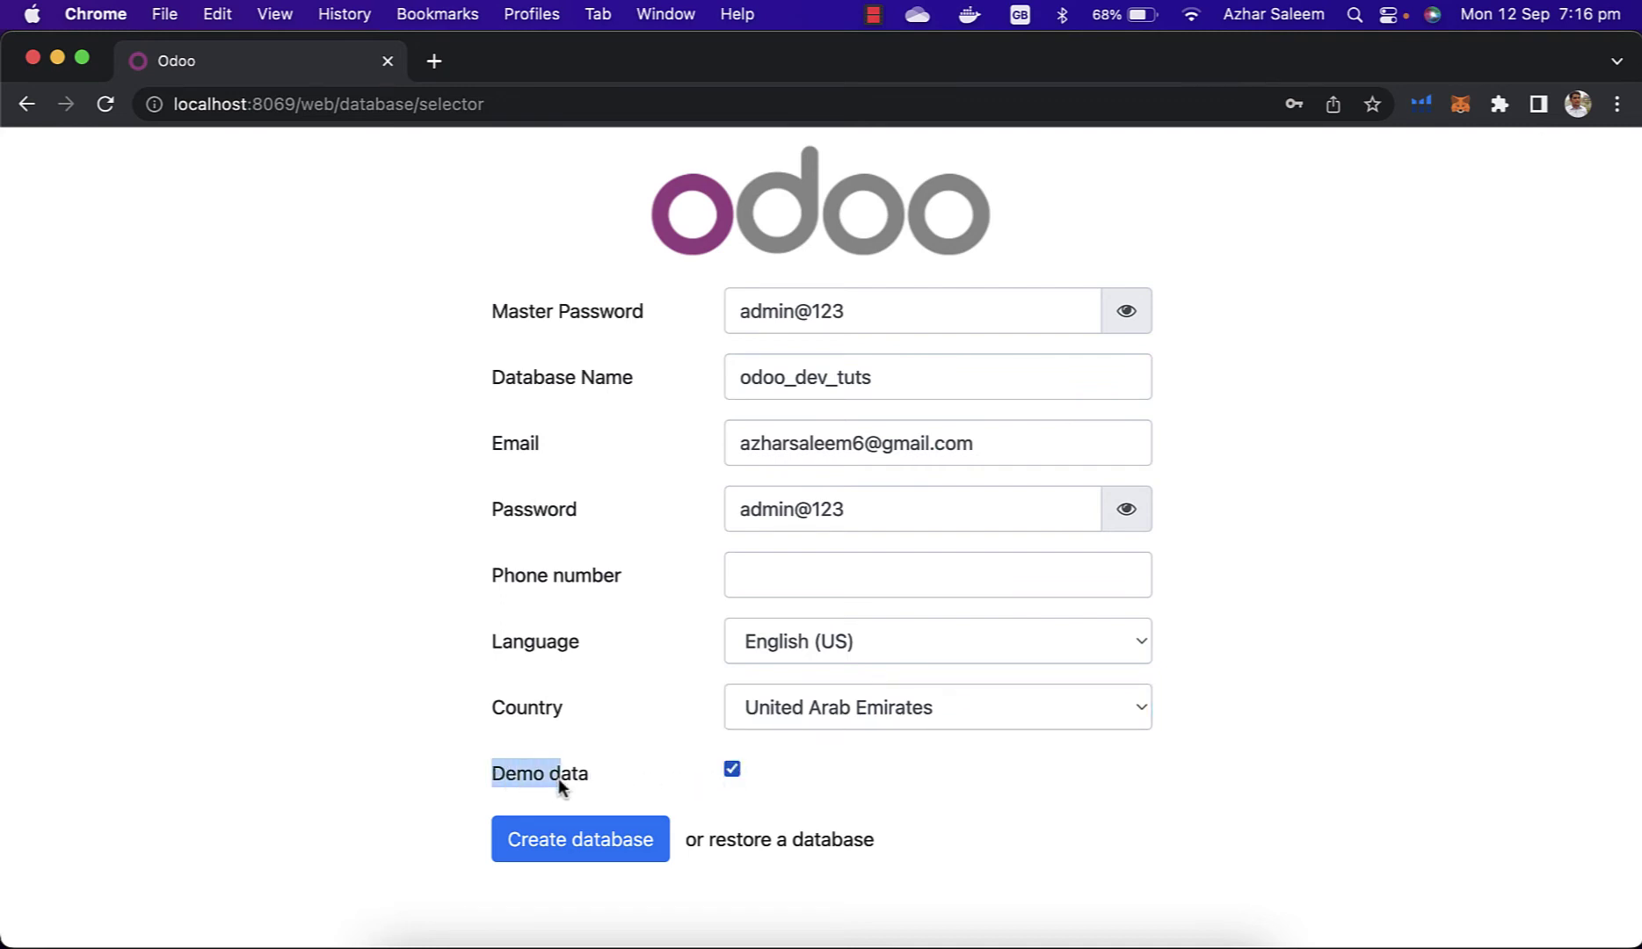
left_click(641, 770)
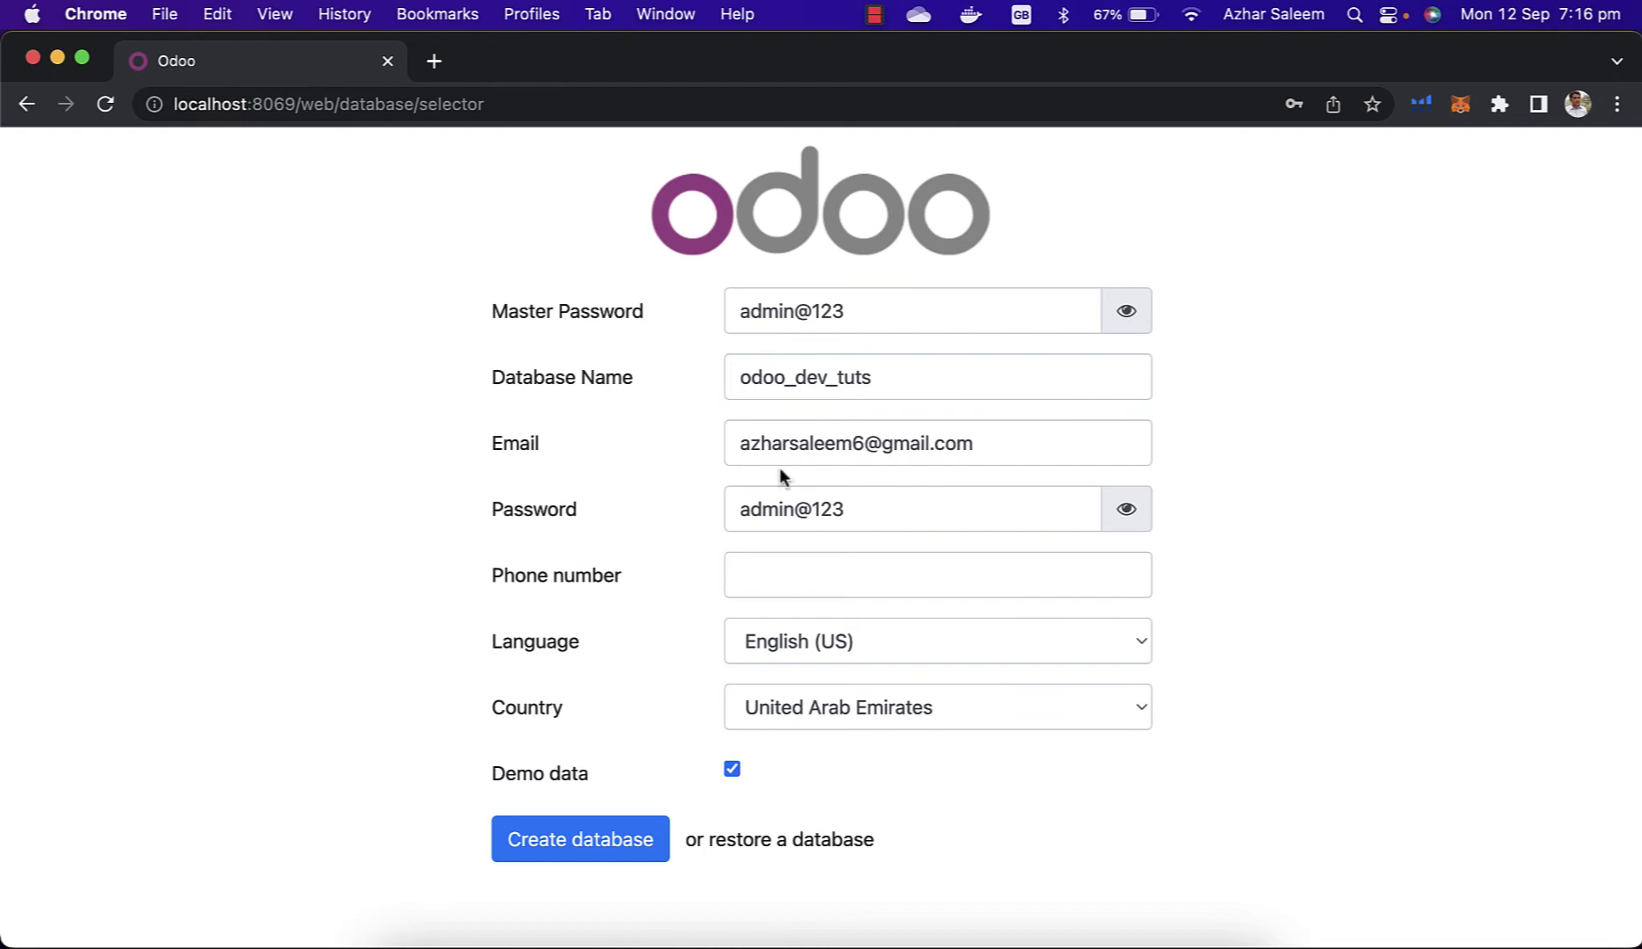
Step: Create the odoo_dev_tuts database and wait for its login page
left_click(542, 847)
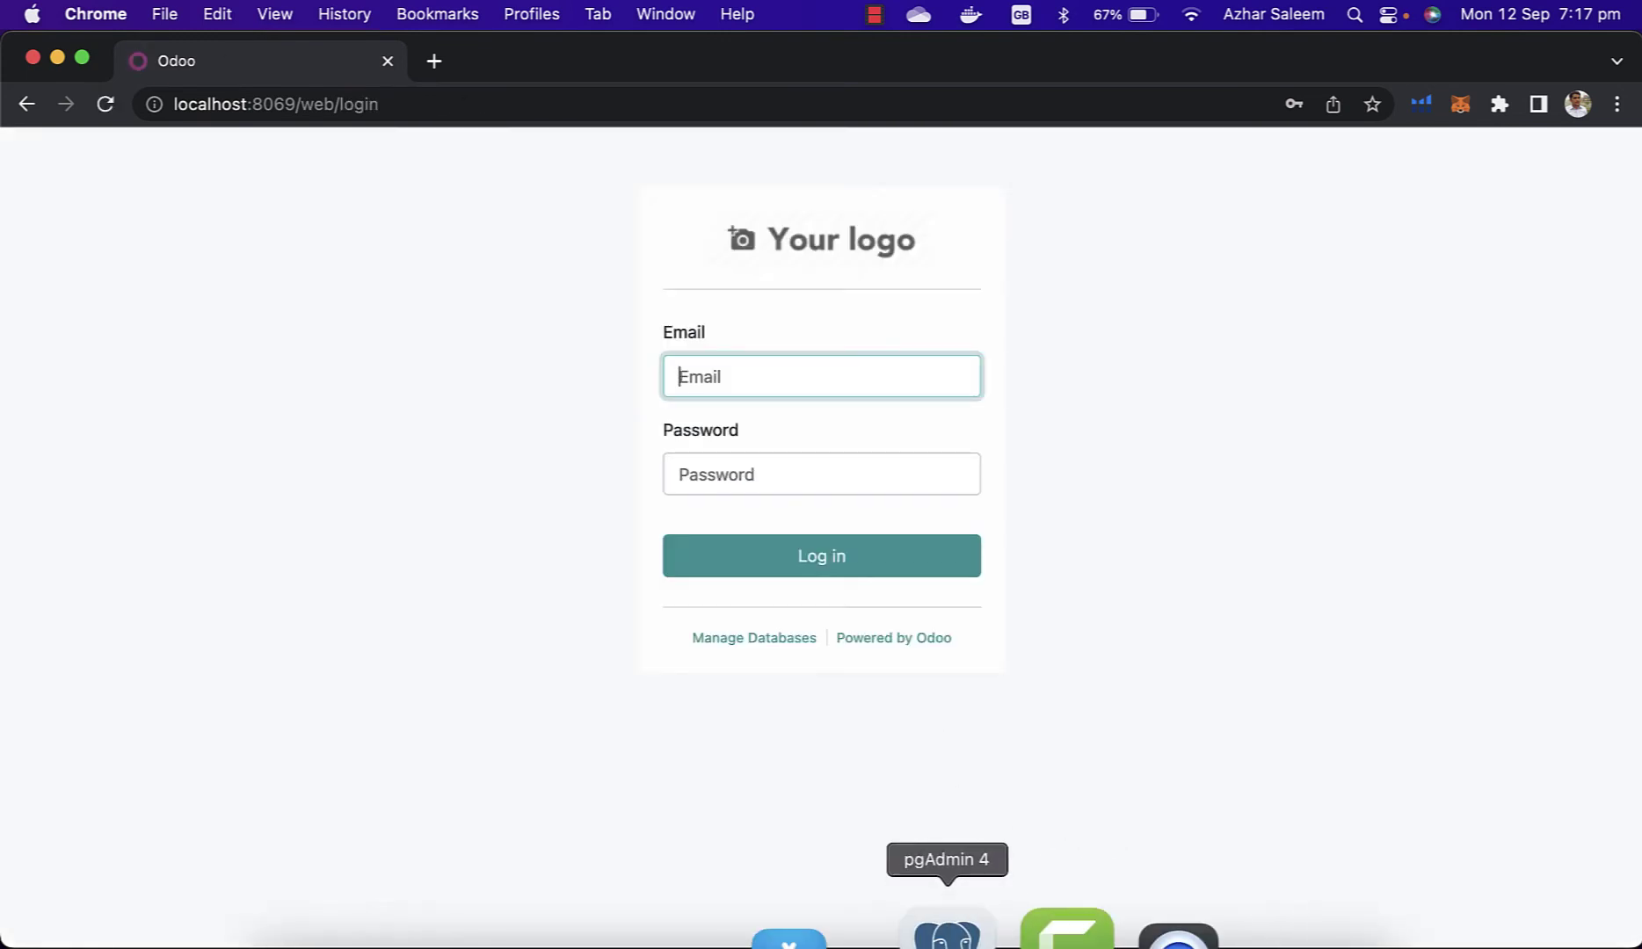
Step: Refresh the database list in pgAdmin 4 so odoo_dev_tuts appears
left_click(974, 933)
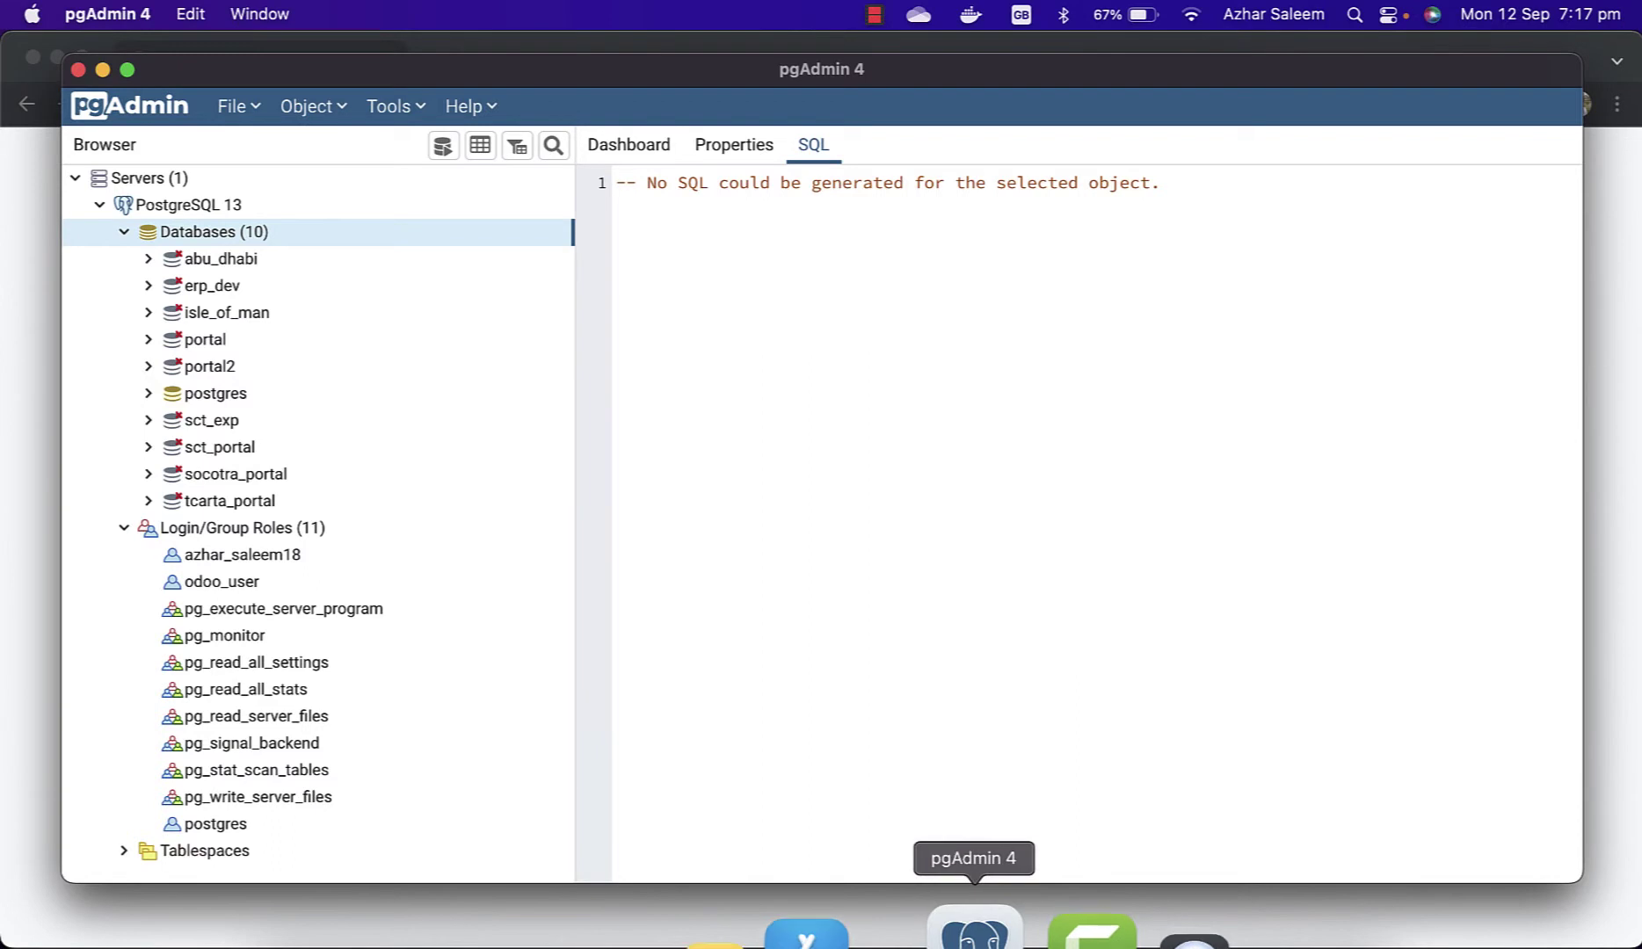
right_click(231, 244)
left_click(283, 309)
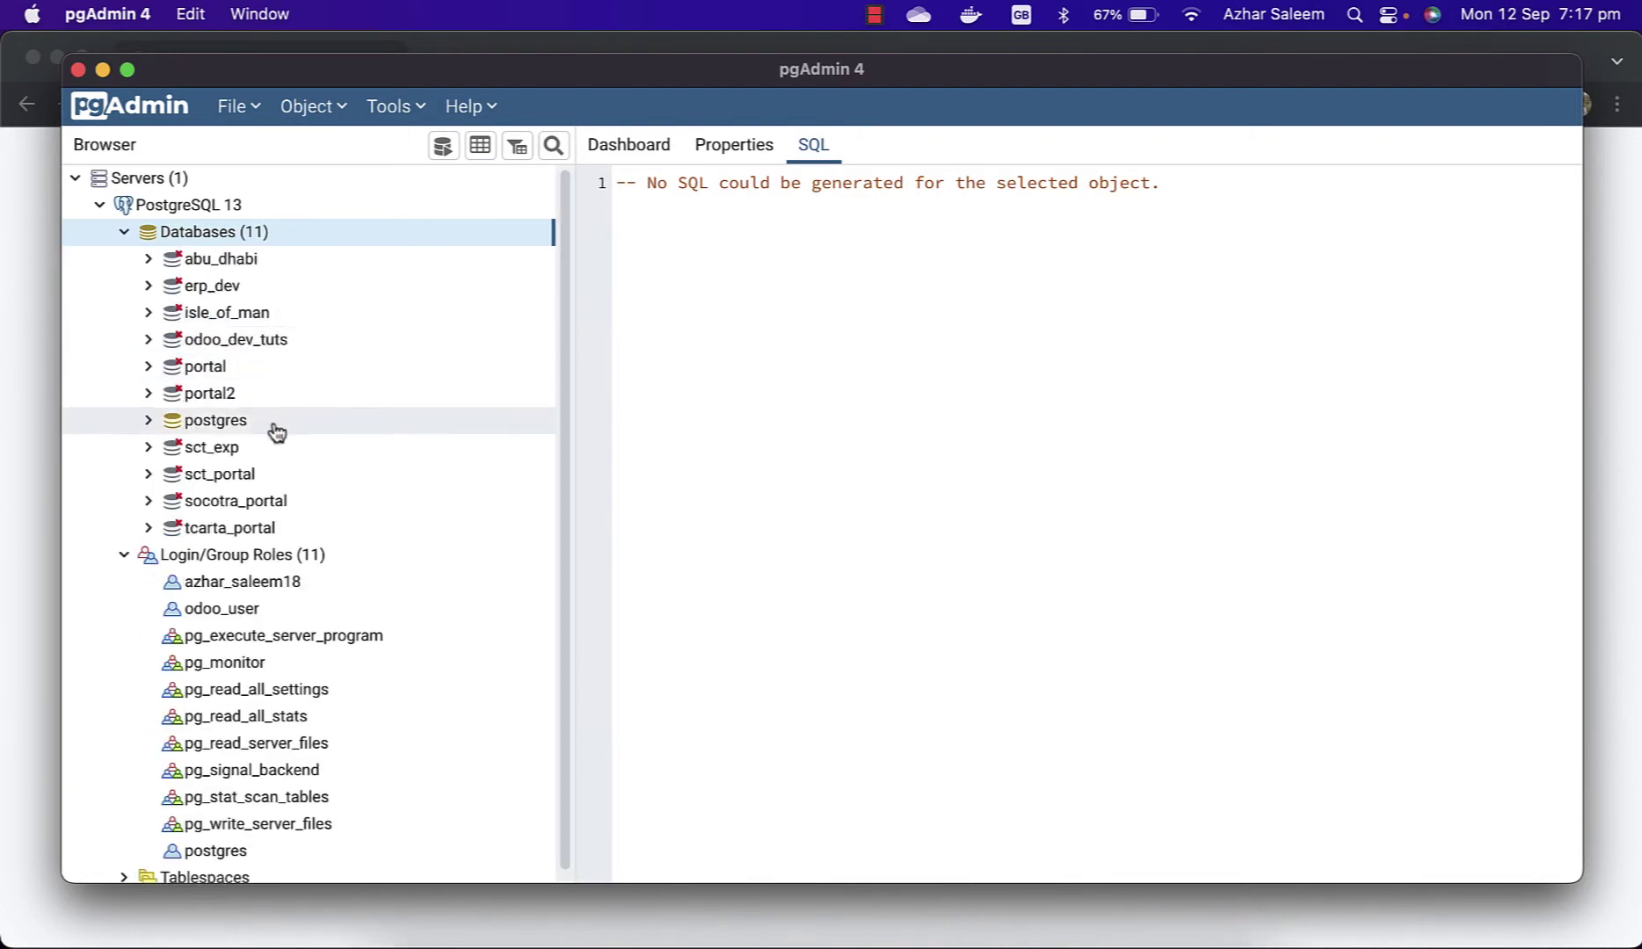
Step: Expand odoo_dev_tuts > Schemas > public > Tables to confirm 120 tables, then return to Chrome
left_click(237, 347)
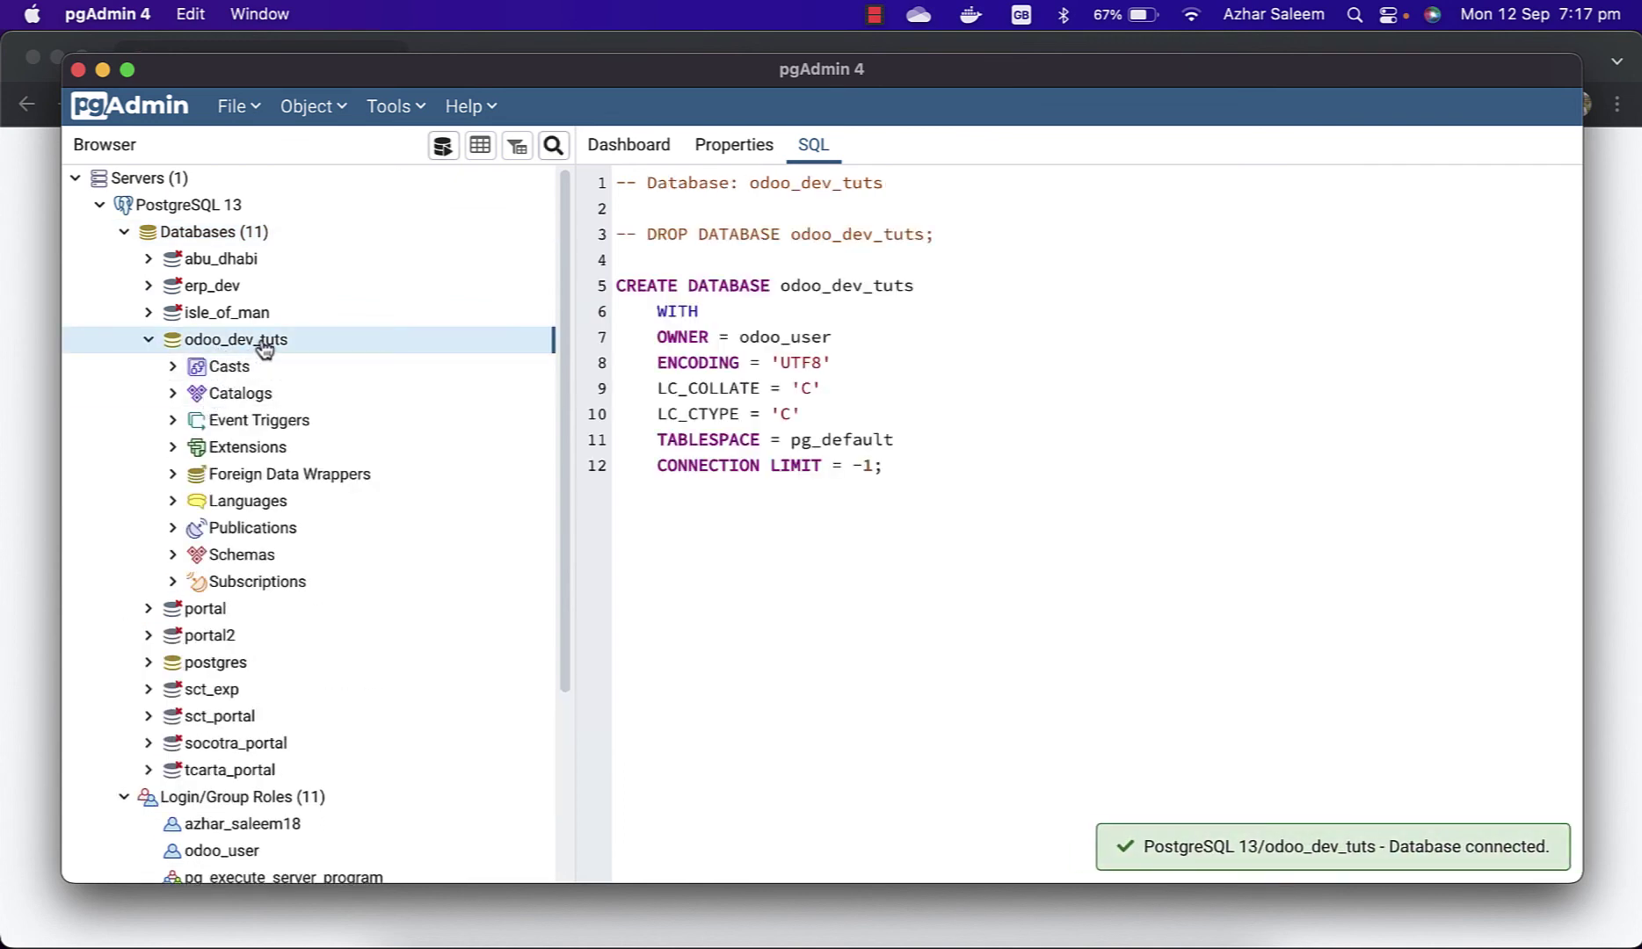
left_click(173, 555)
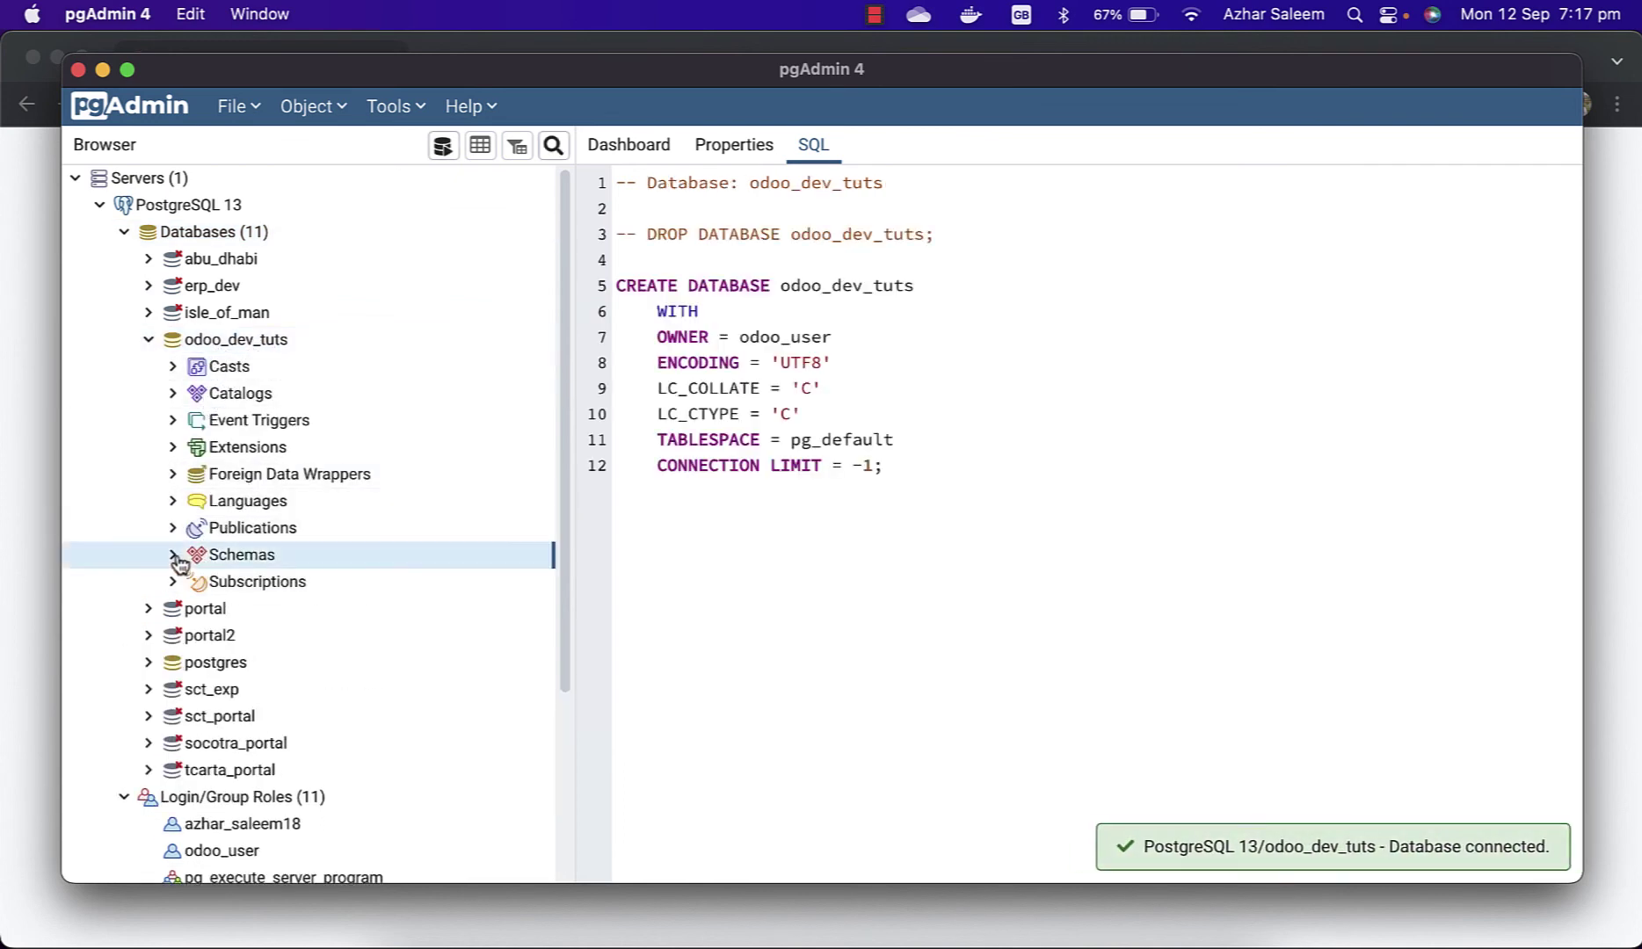
scroll(255, 650, "down", 3)
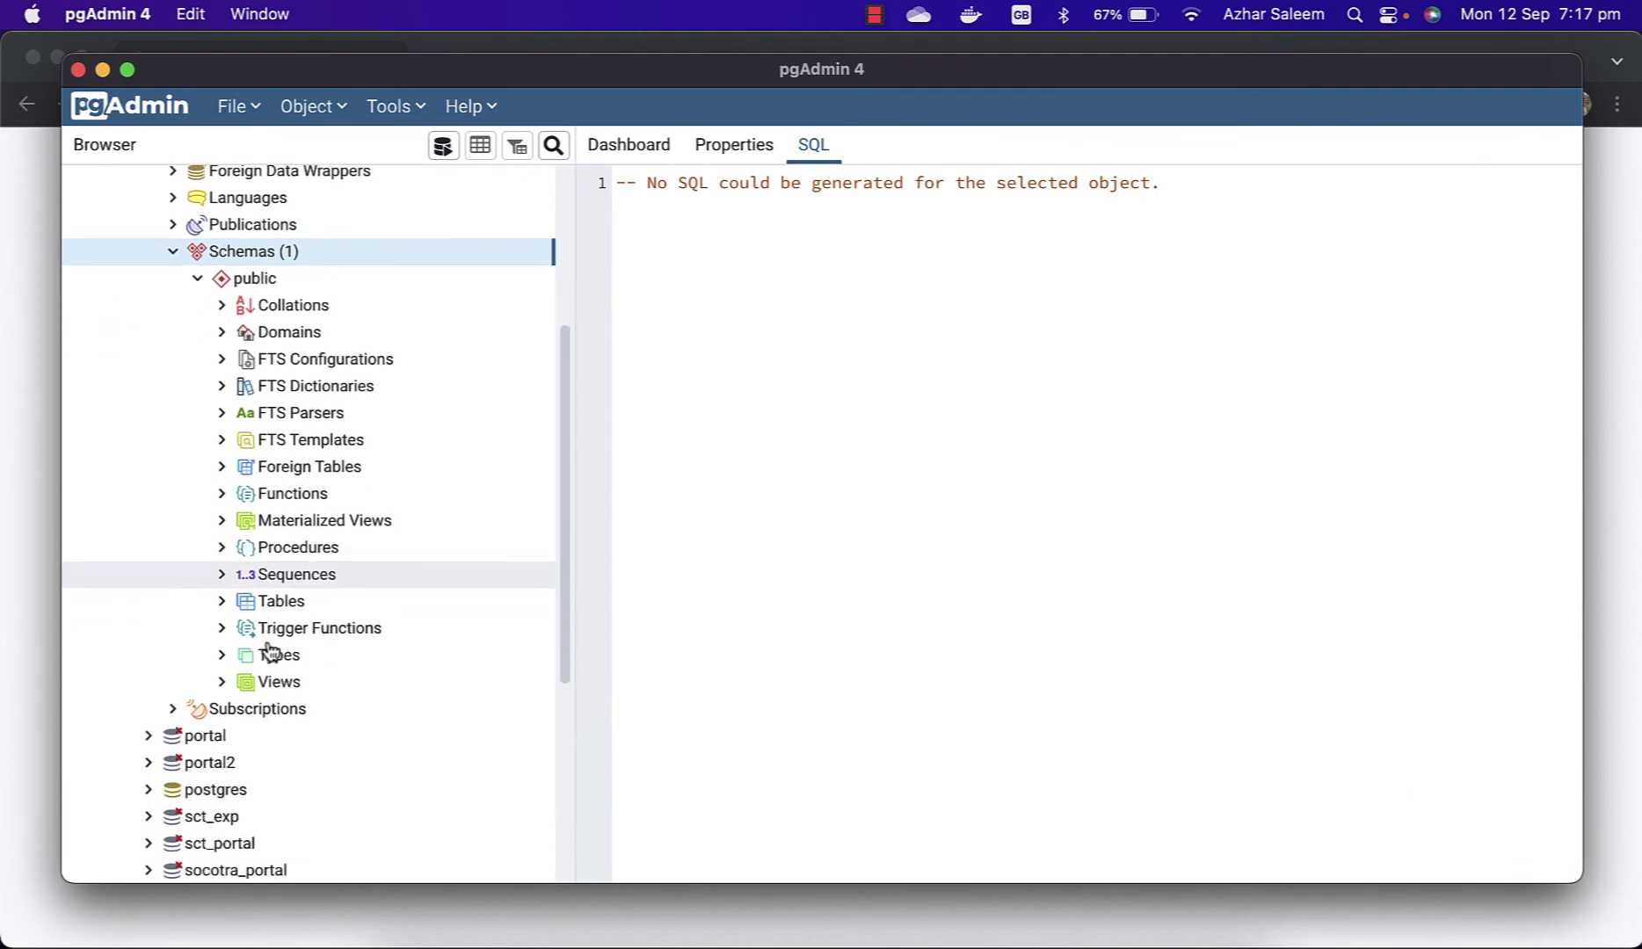
left_click(221, 603)
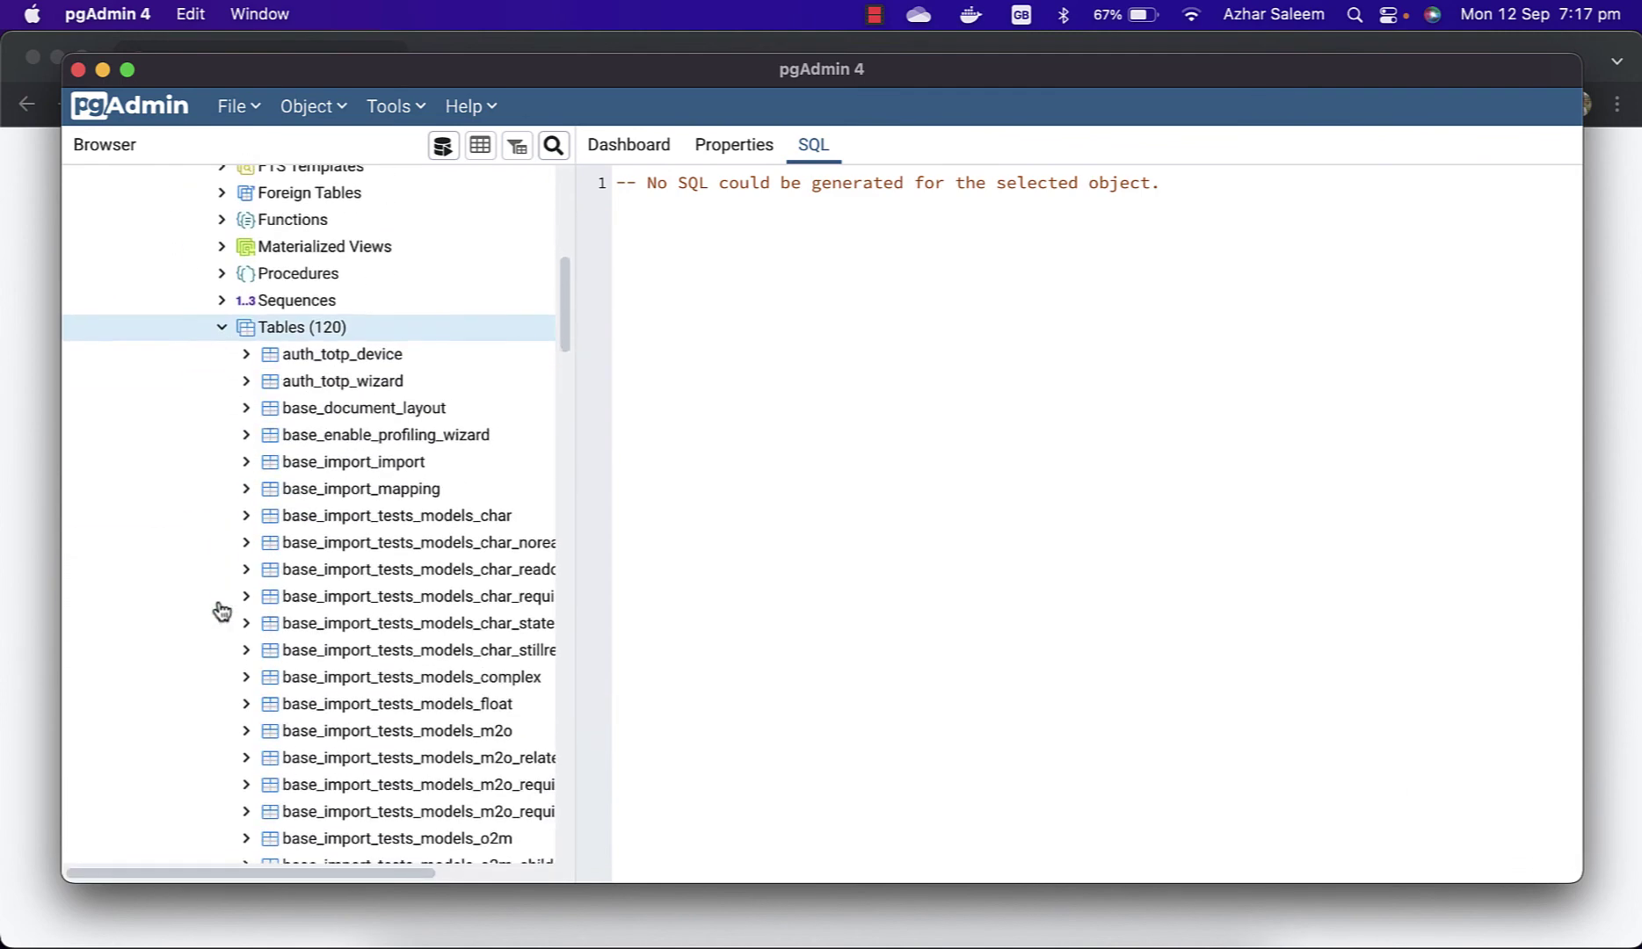
scroll(418, 633, "down", 20)
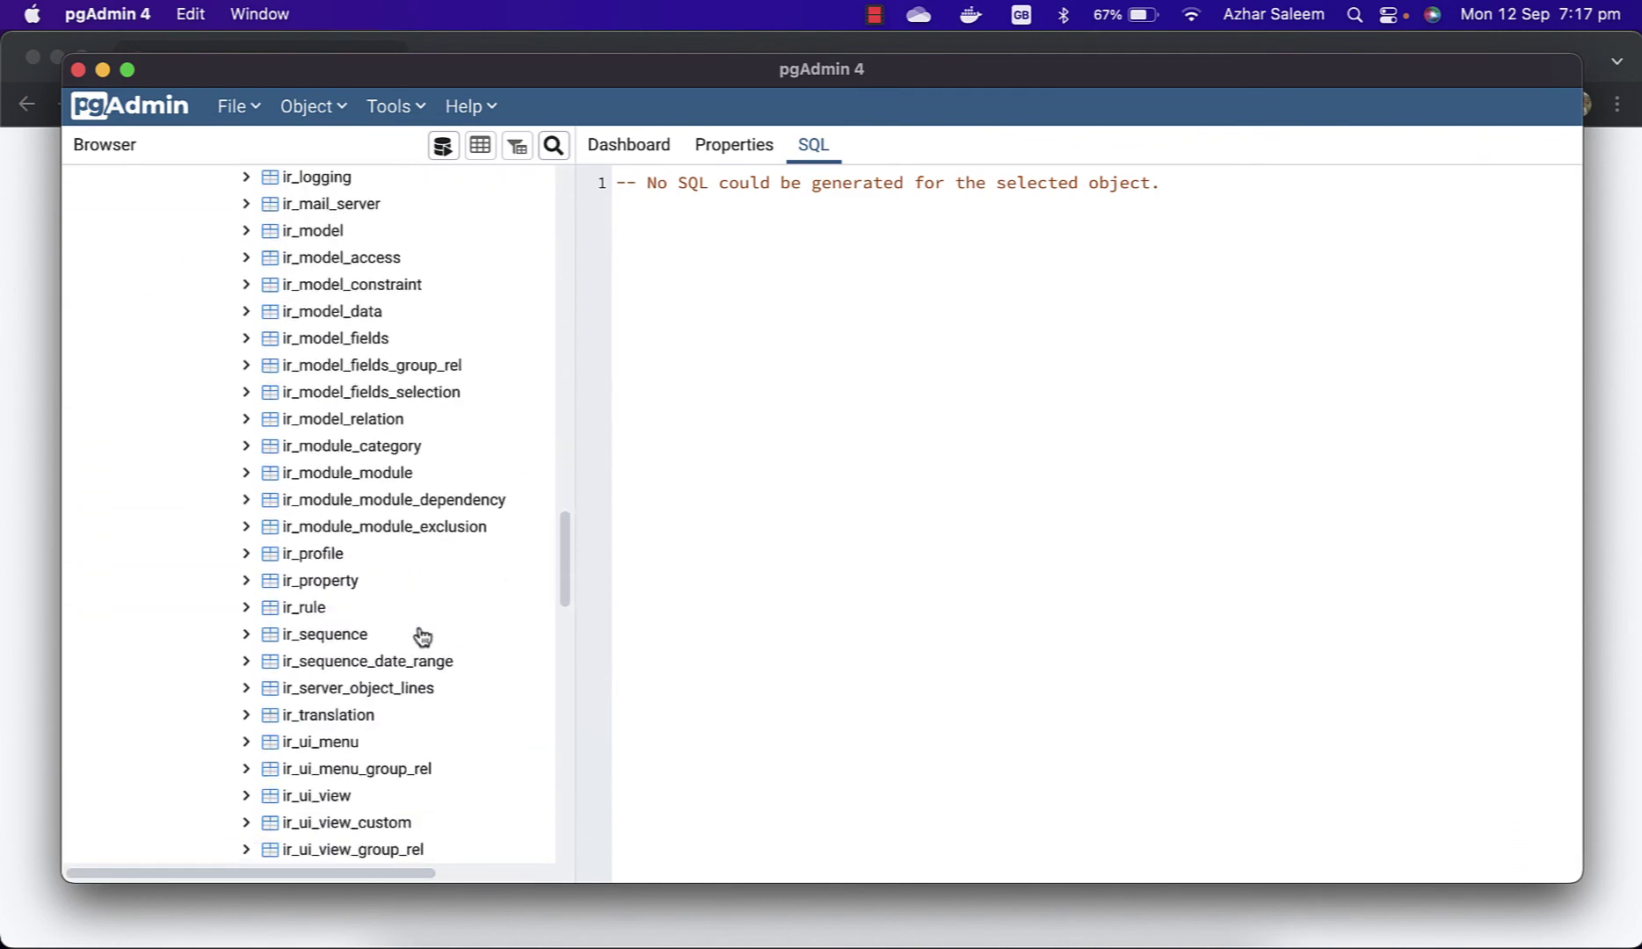
scroll(422, 636, "down", 10)
scroll(422, 635, "up", 12)
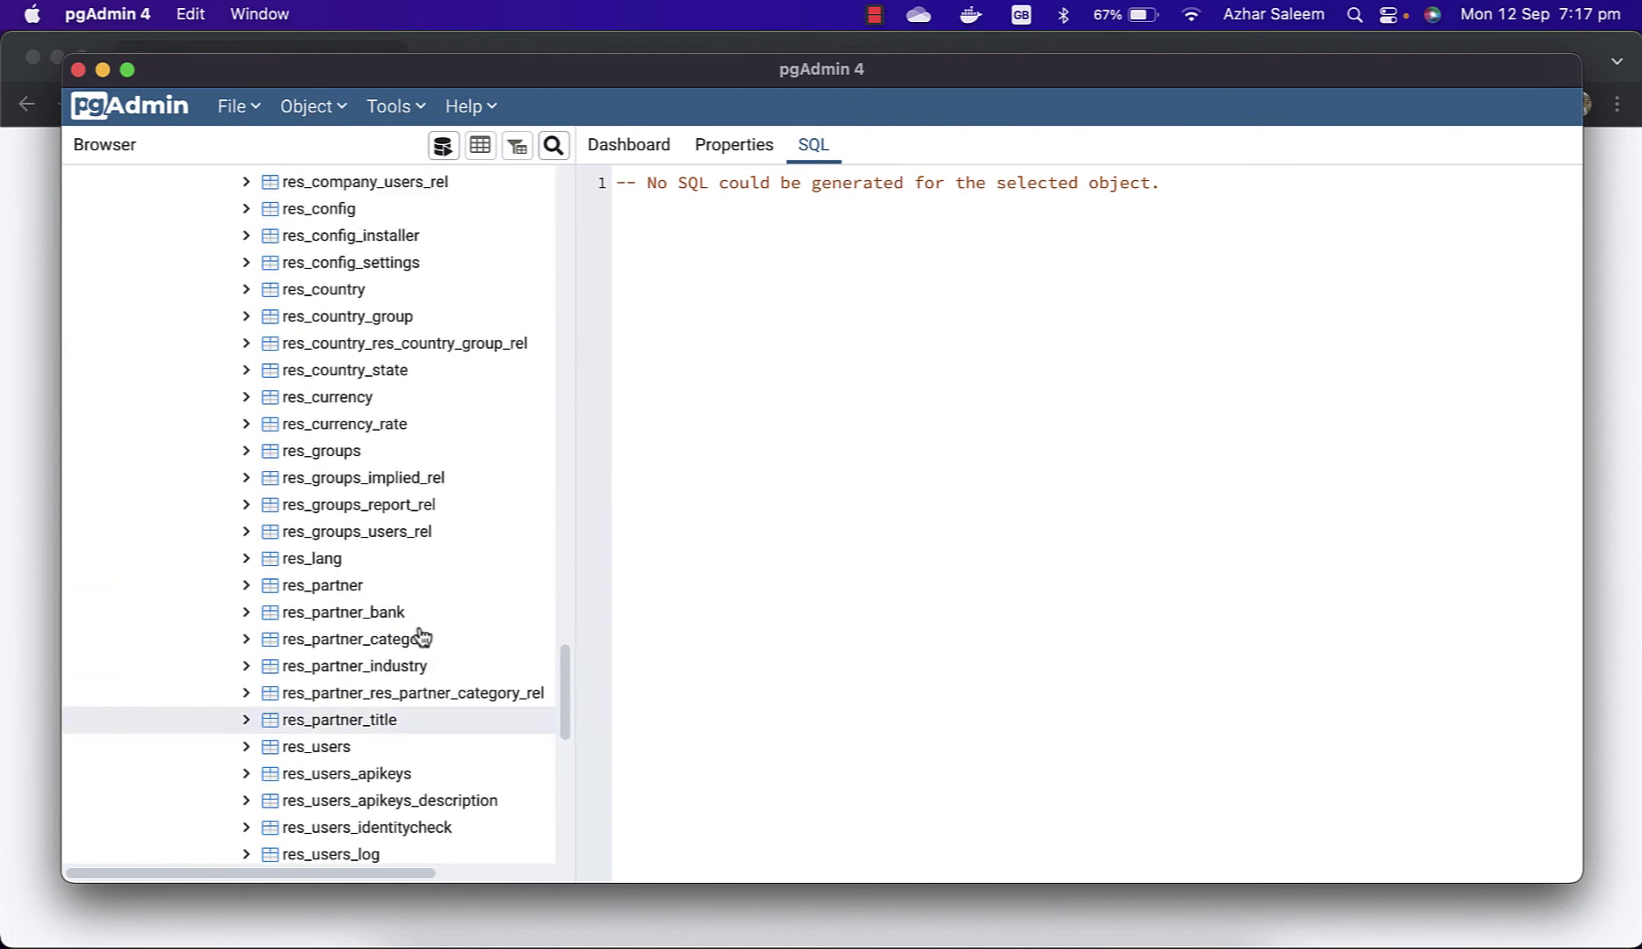
scroll(421, 635, "up", 8)
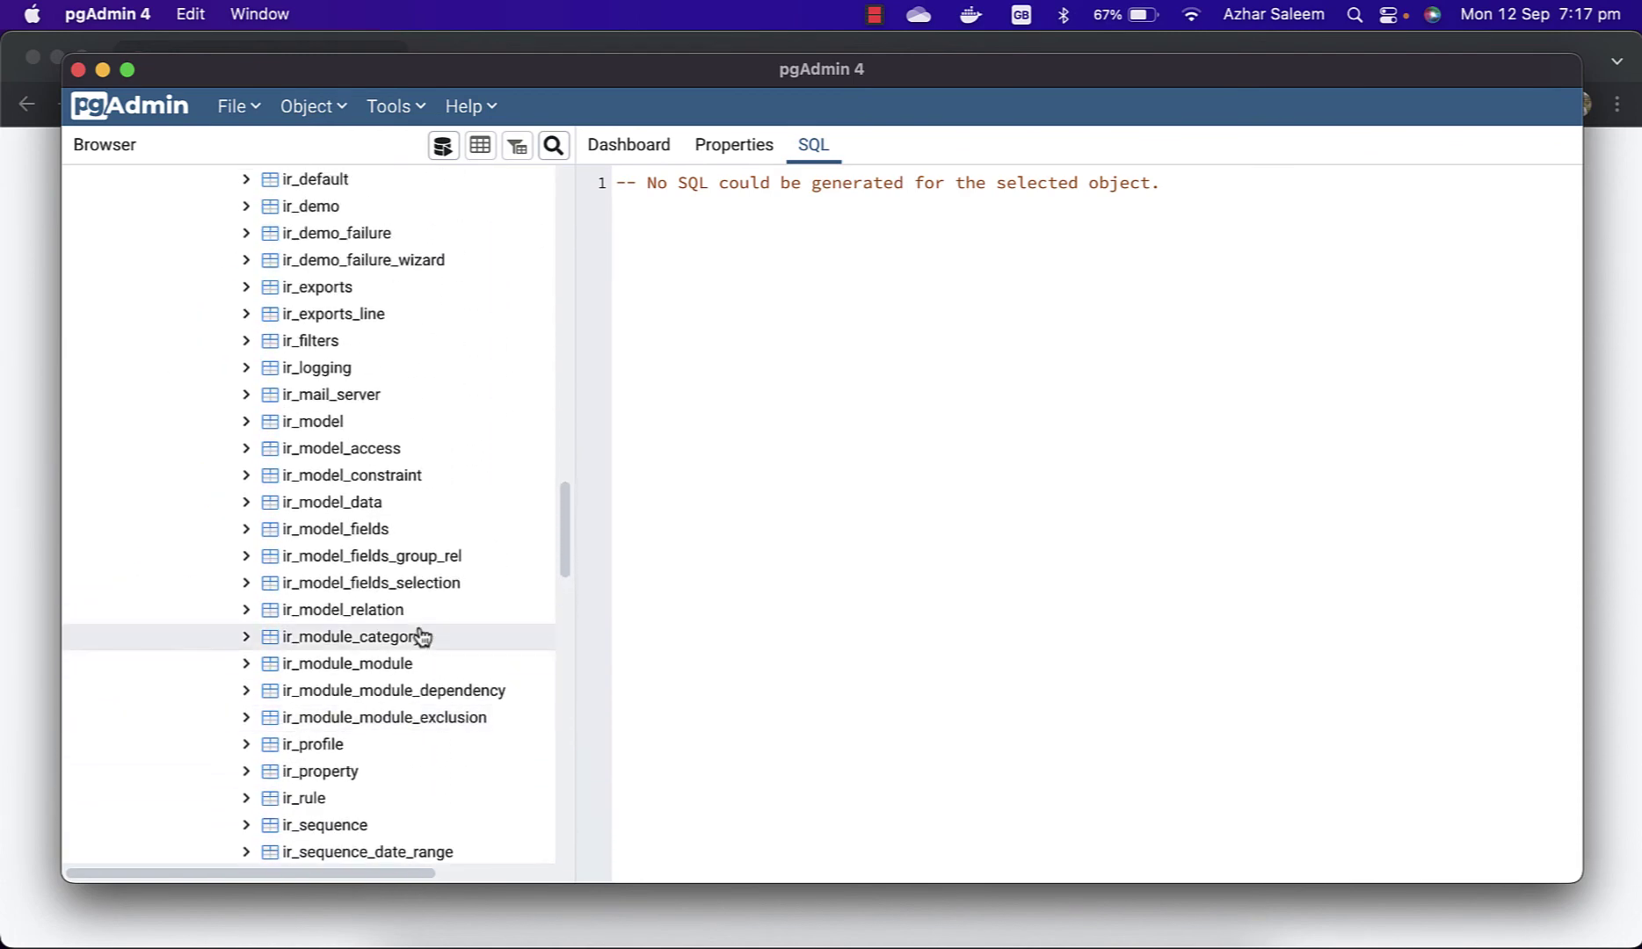
left_click(571, 932)
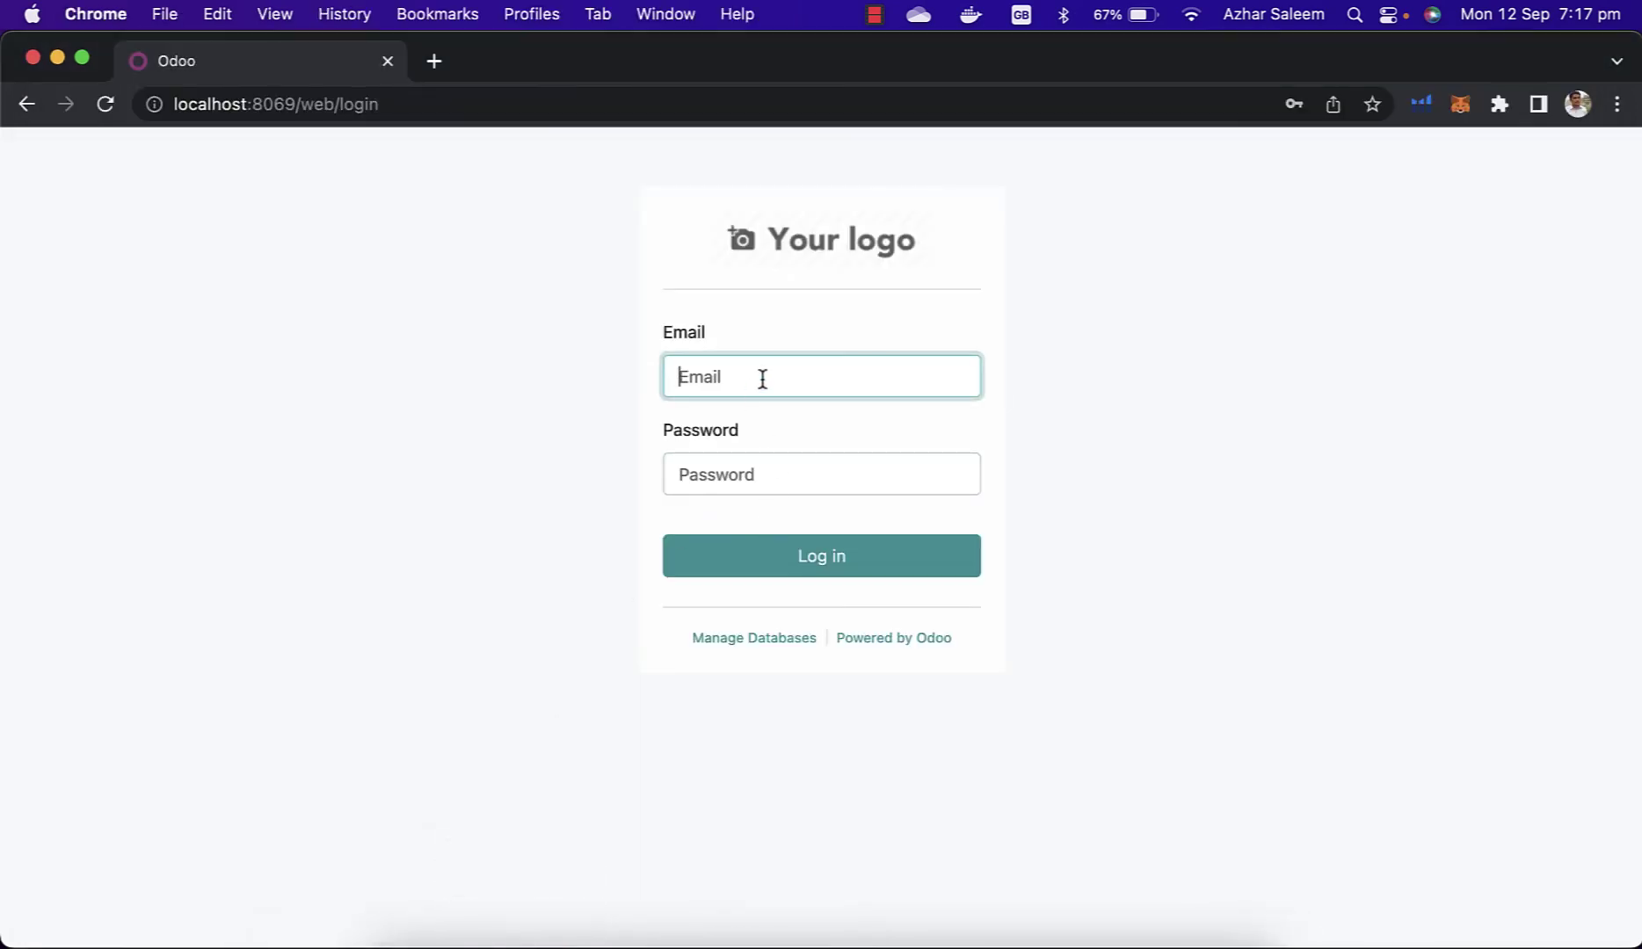
Step: Log in with the saved admin e-mail and password, then browse the Apps page
left_click(822, 444)
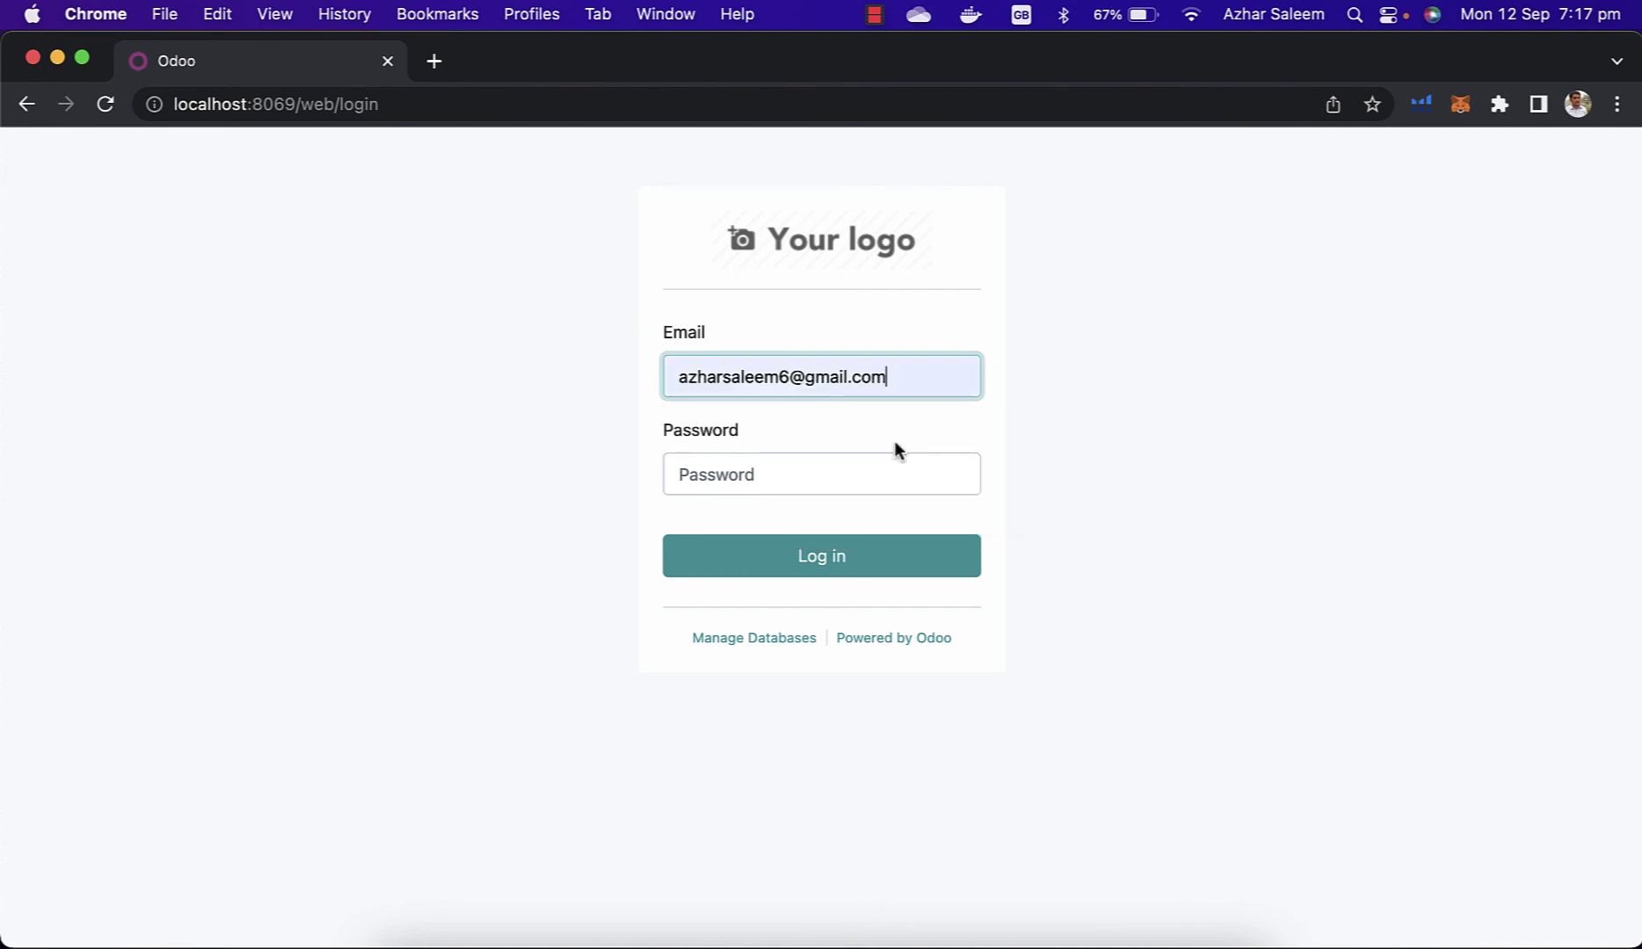
left_click(849, 479)
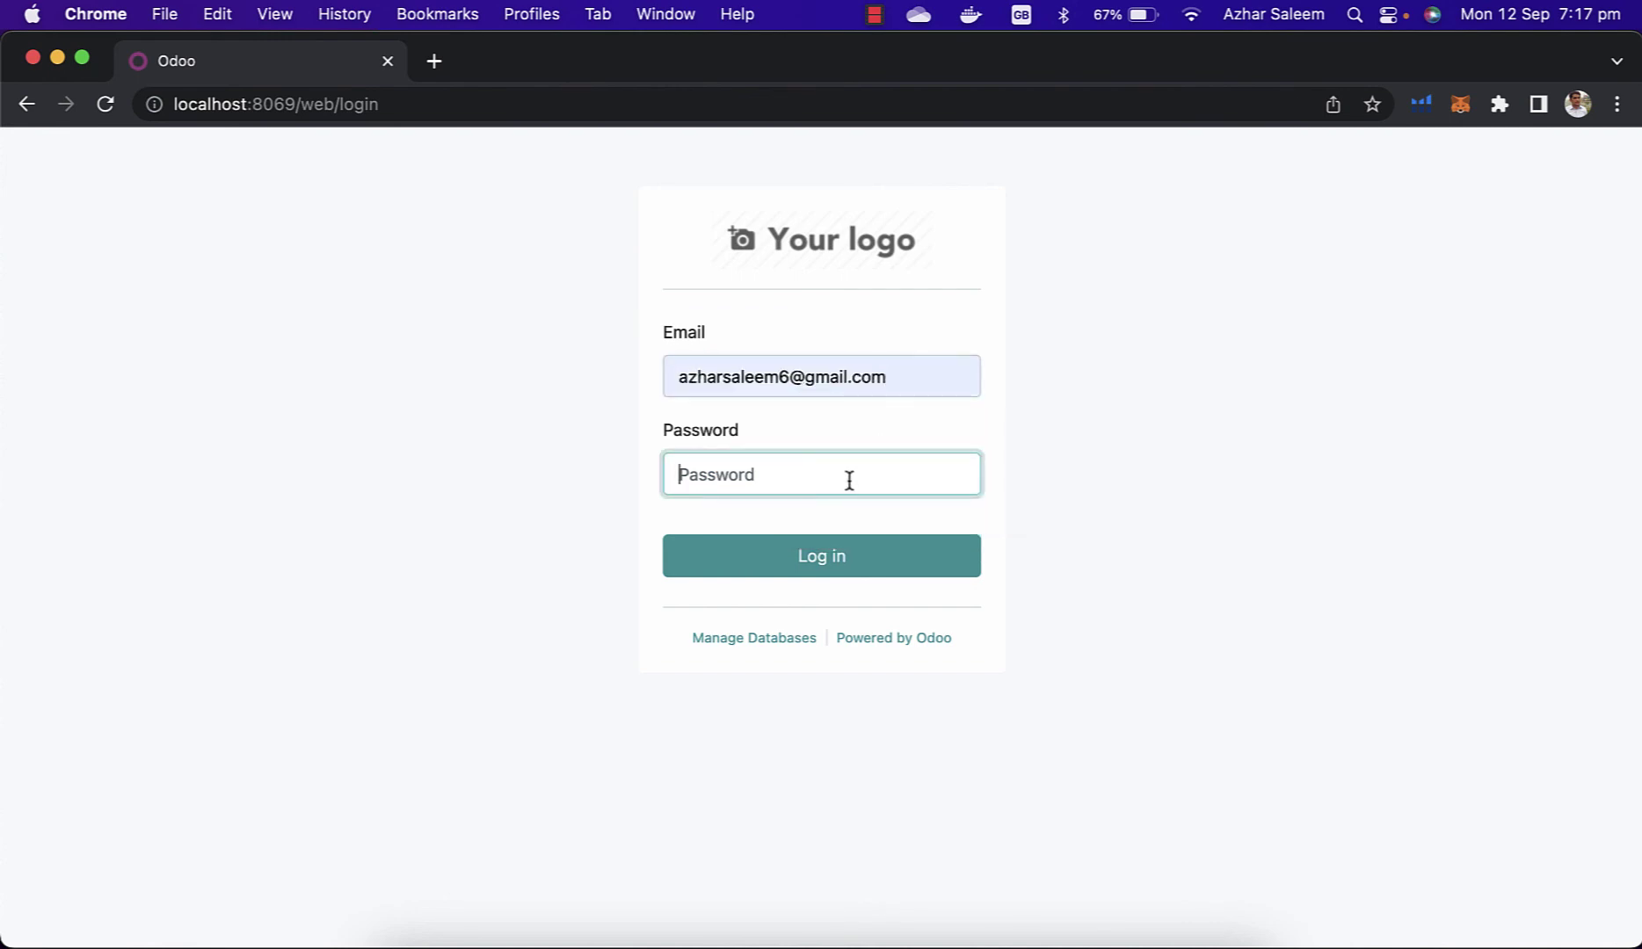
type("•••••••••")
left_click(843, 554)
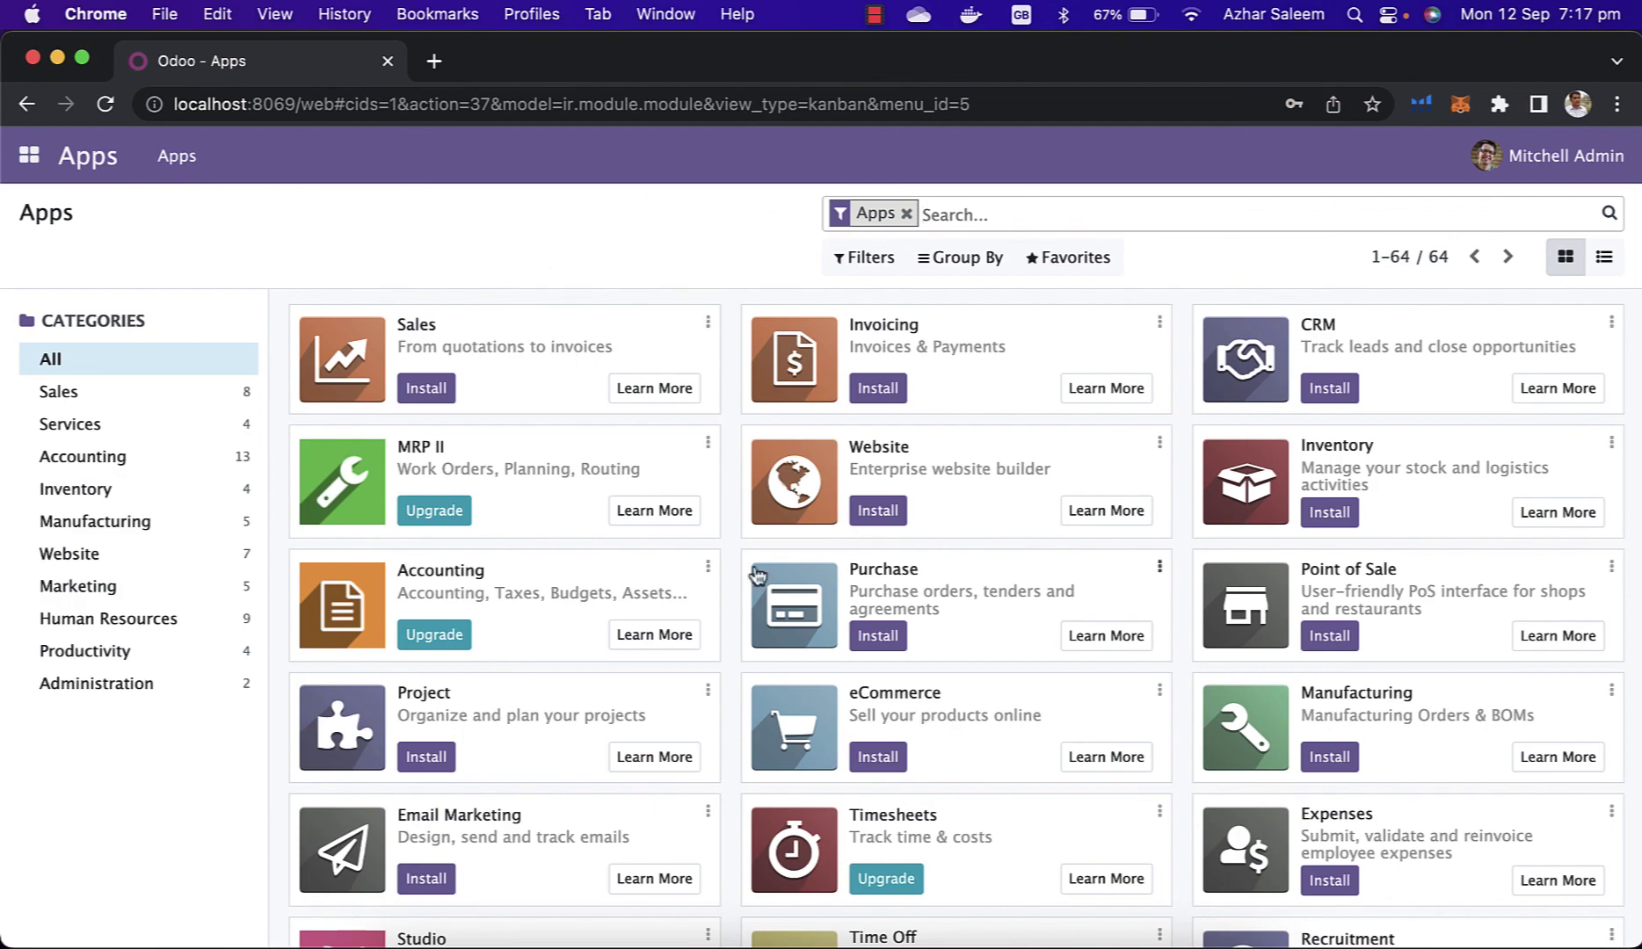
scroll(717, 589, "down", 3)
scroll(717, 590, "up", 20)
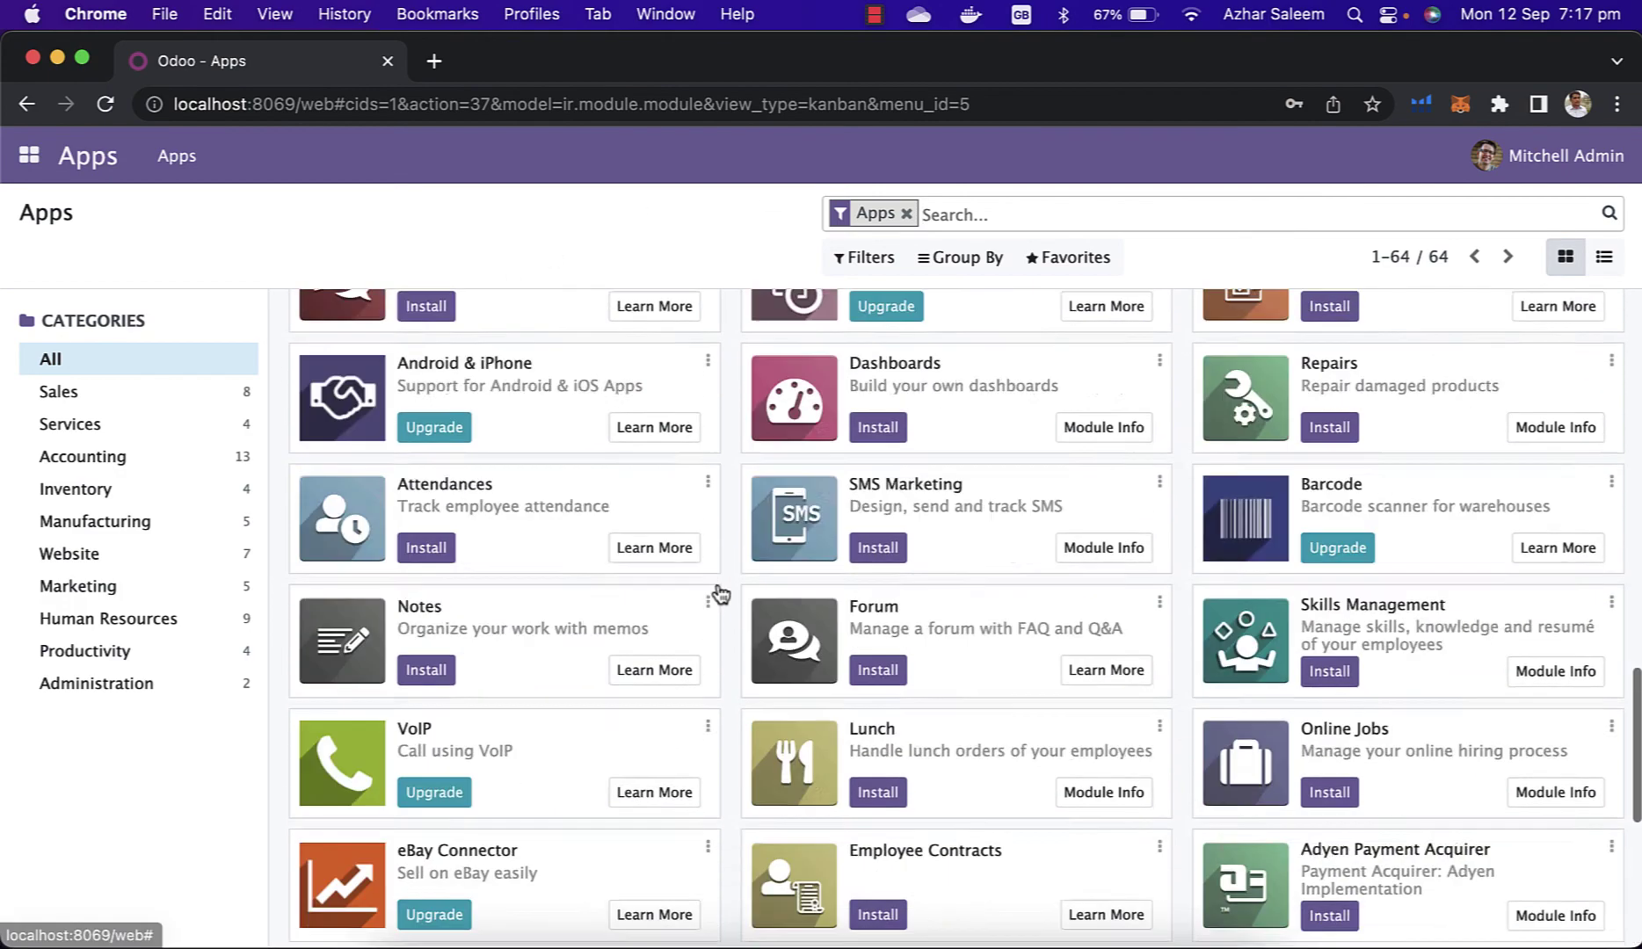